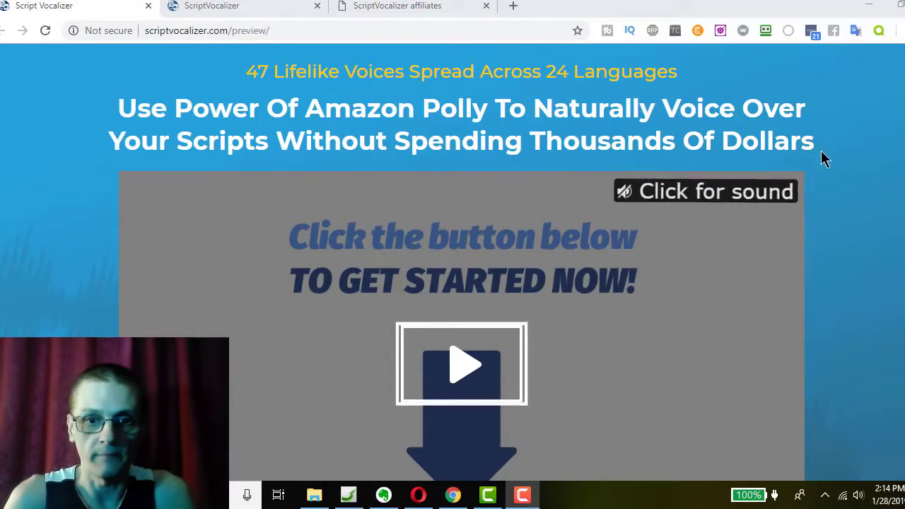
Scroll down the sales page to 'What is Amazon Polly?' and let its answer play to 0:12.
scroll(841, 170, down, 2)
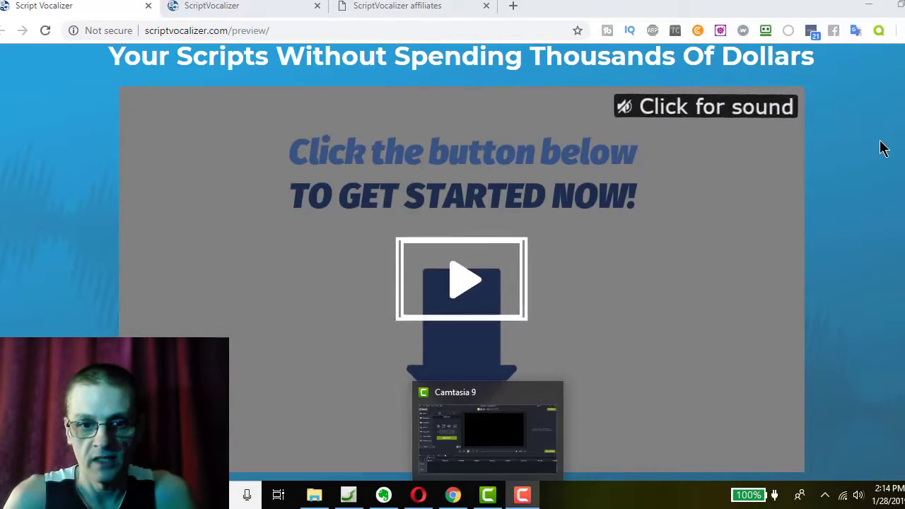
scroll(870, 142, down, 1)
scroll(880, 148, down, 4)
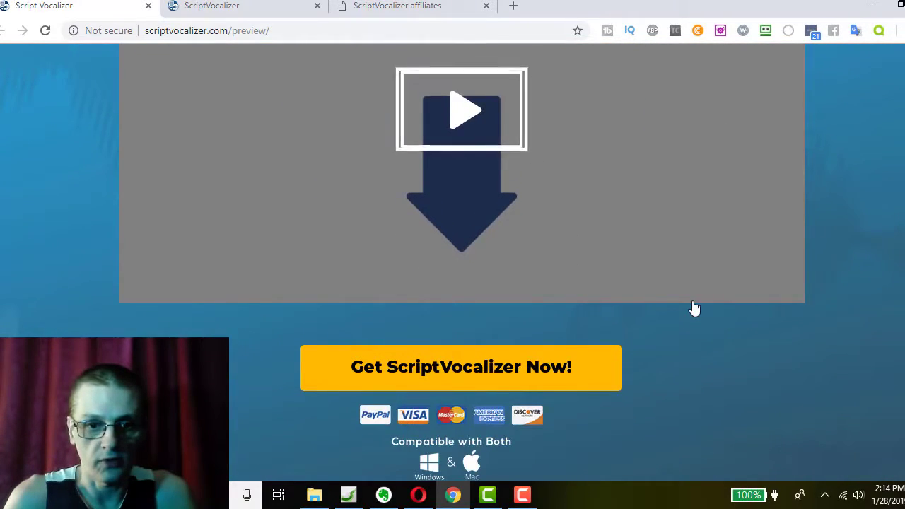
scroll(694, 305, down, 4)
scroll(687, 277, down, 2)
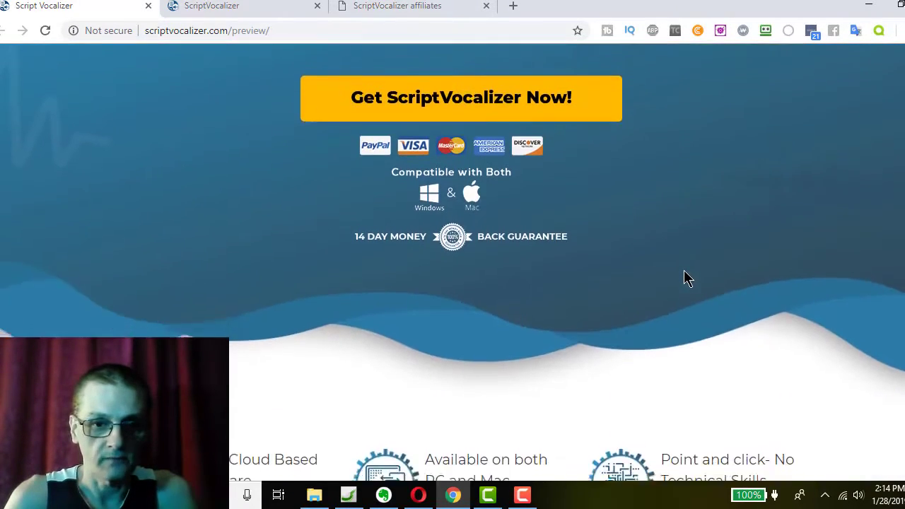
scroll(684, 276, down, 4)
scroll(386, 177, up, 2)
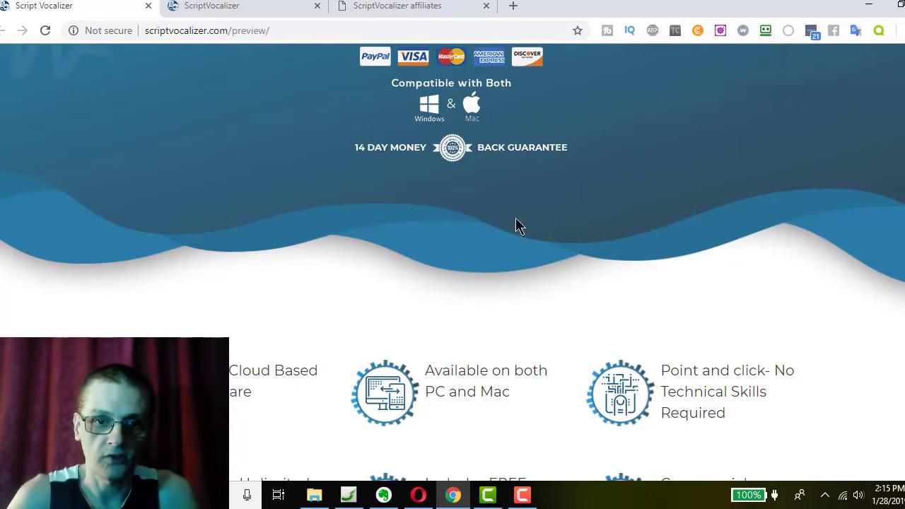
scroll(622, 191, down, 4)
scroll(659, 159, down, 3)
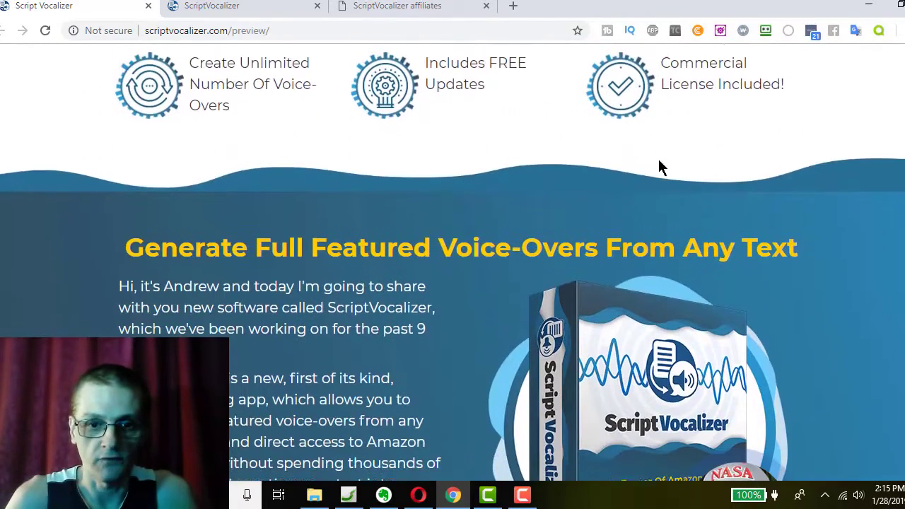
scroll(640, 154, down, 7)
scroll(637, 157, down, 8)
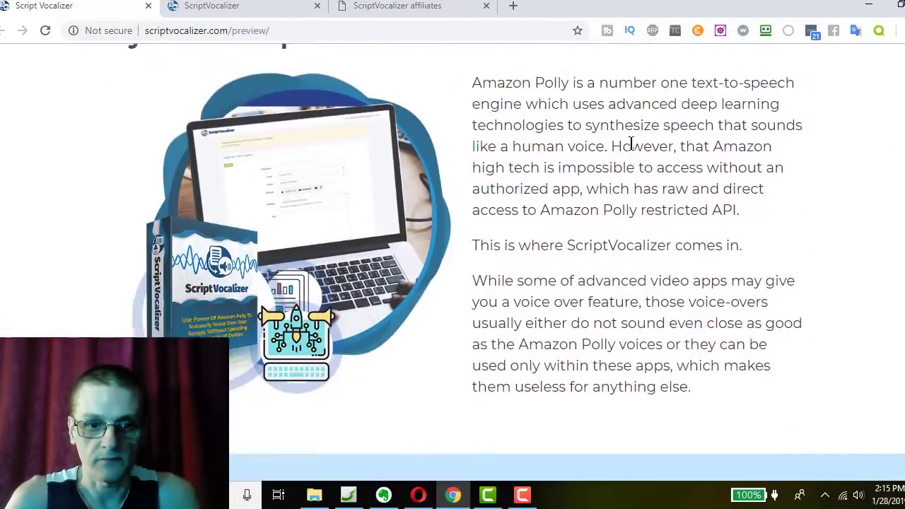
scroll(632, 144, down, 6)
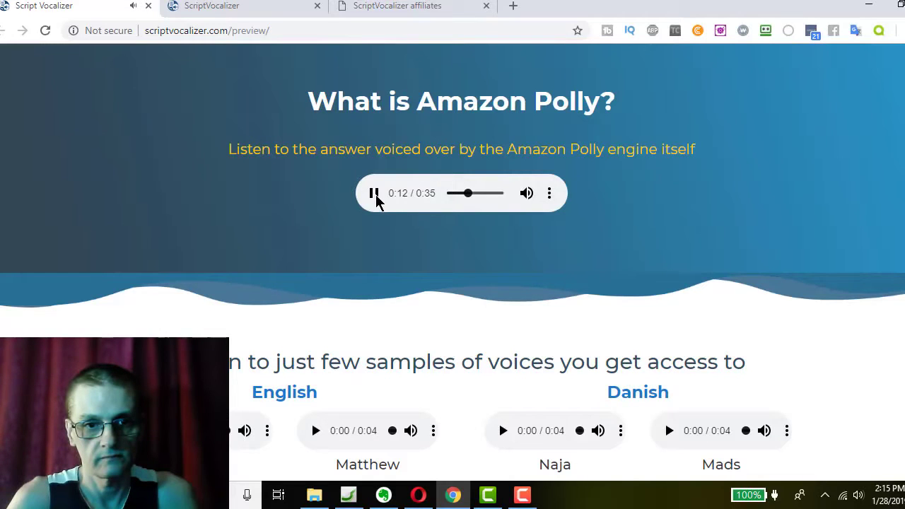
Pause the Polly answer, then play the Joanna, Matthew and Takumi voice samples.
click(375, 201)
scroll(617, 165, down, 1)
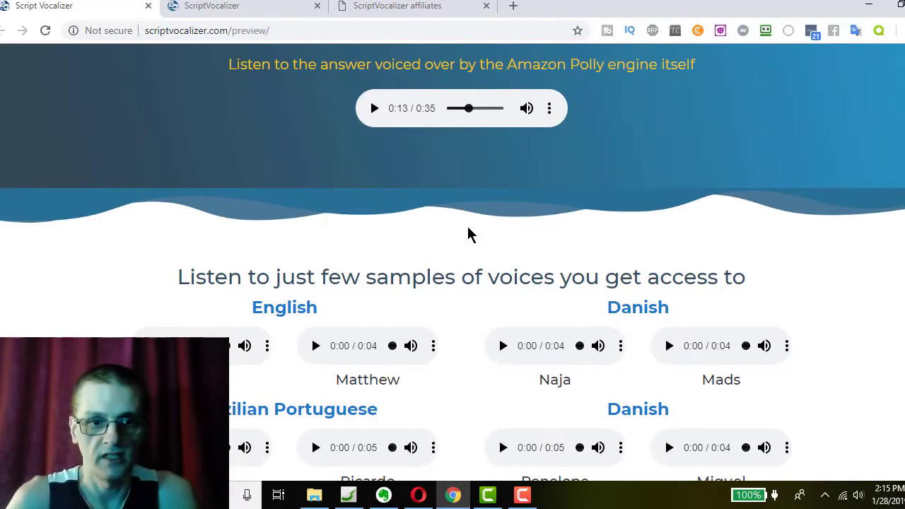
scroll(470, 237, down, 1)
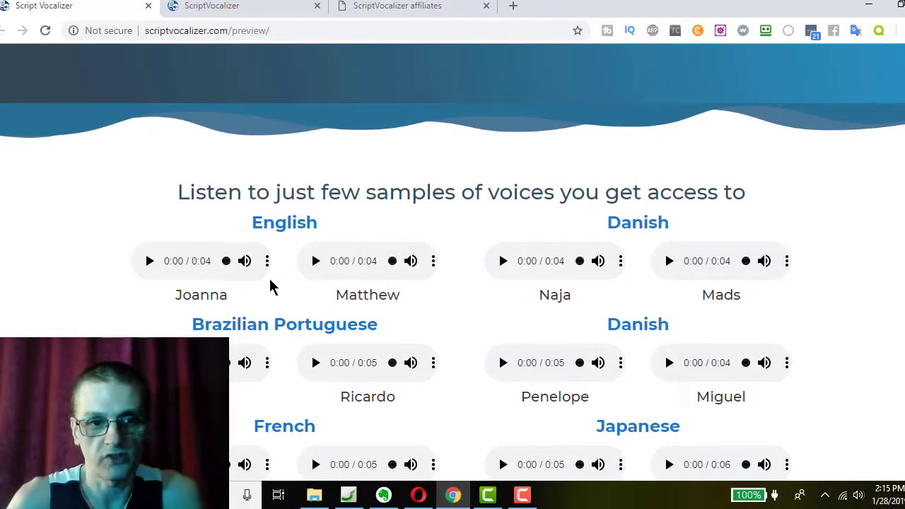
click(149, 260)
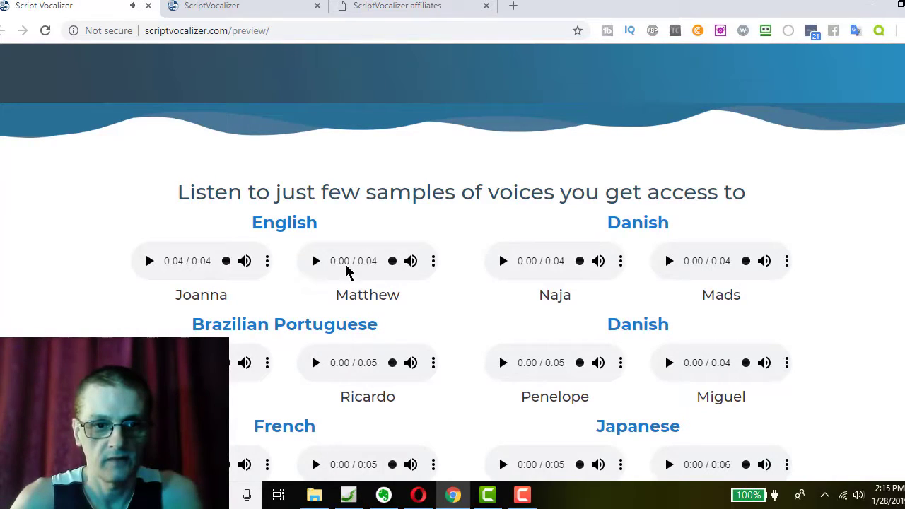
click(317, 264)
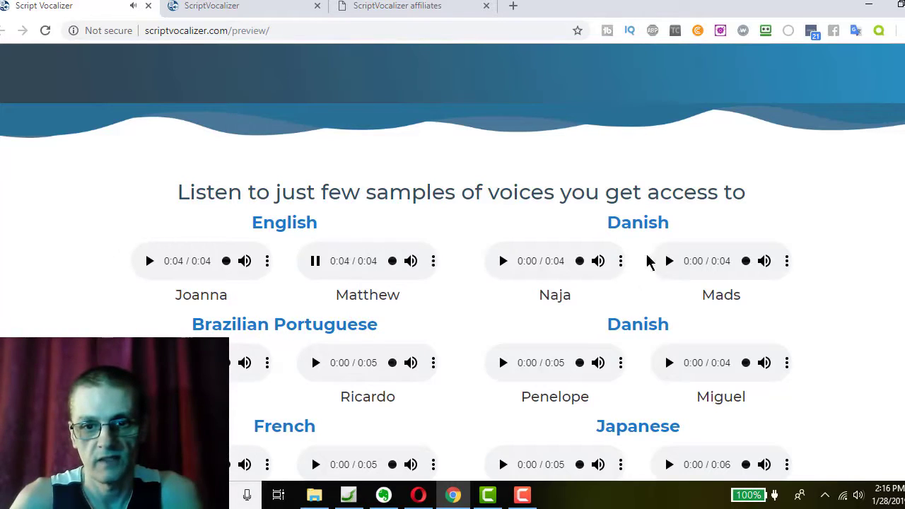
scroll(665, 261, down, 1)
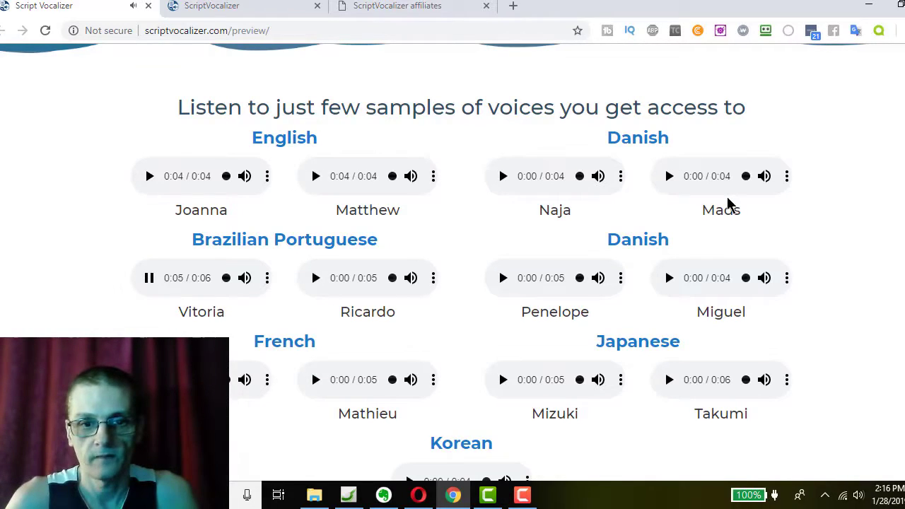
scroll(743, 219, down, 1)
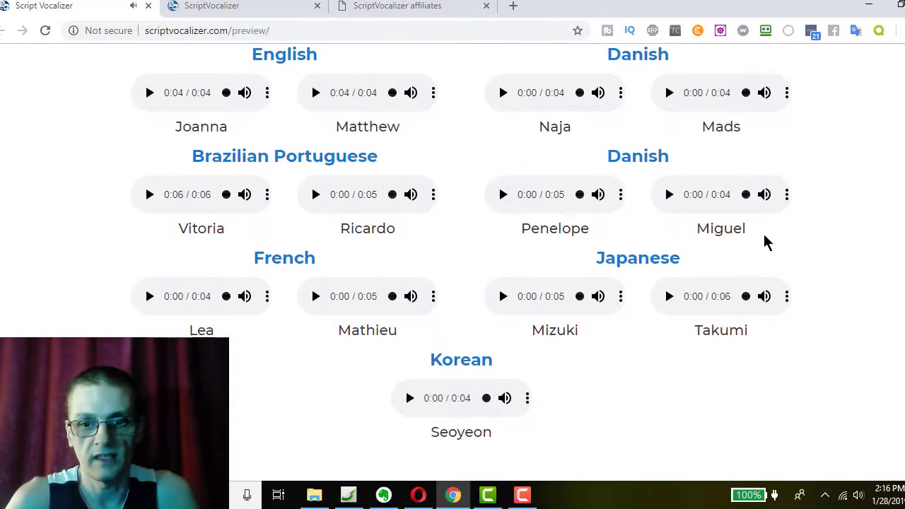
click(669, 295)
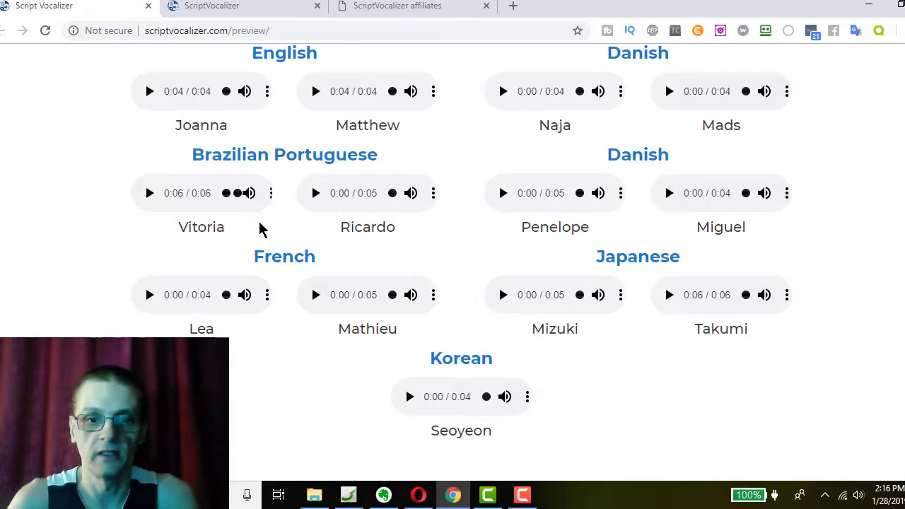
Scroll past the voice circle, Steps 1–3 and licences to the 47 voices and 24 languages section.
scroll(611, 328, down, 3)
scroll(744, 276, down, 1)
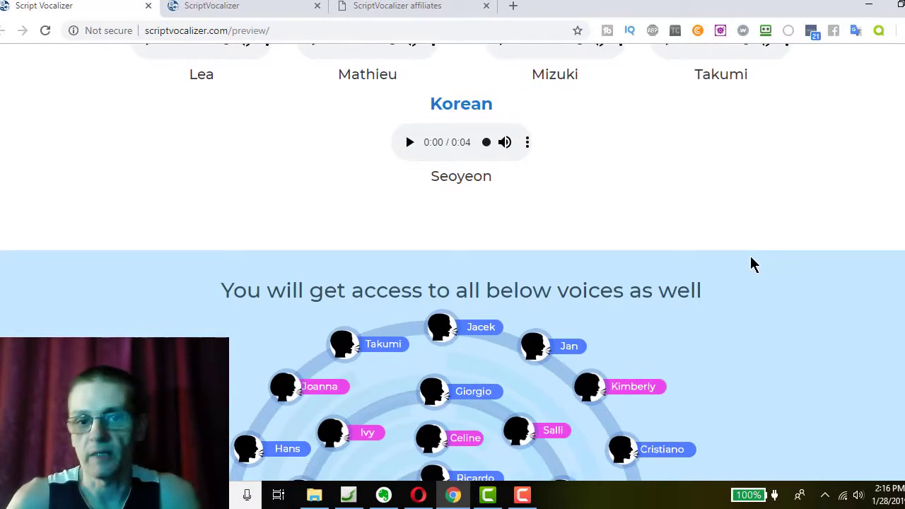
scroll(750, 279, down, 1)
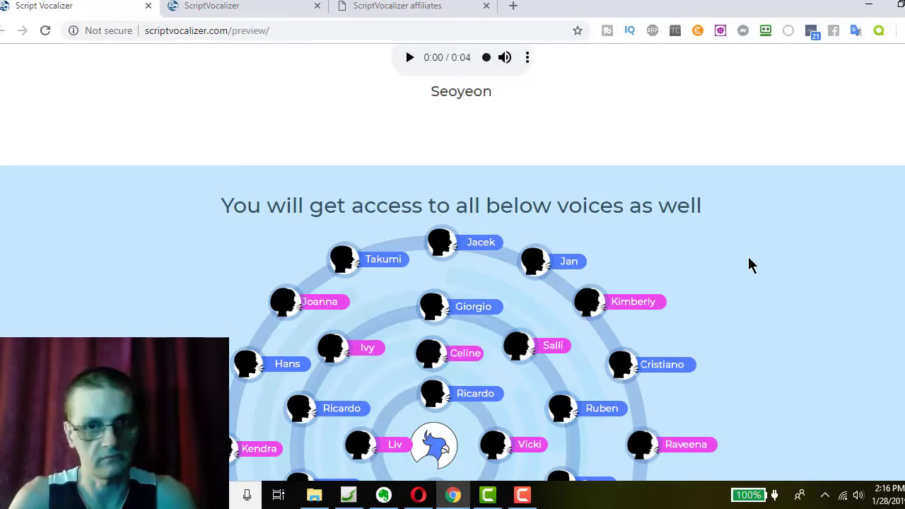
scroll(763, 255, down, 3)
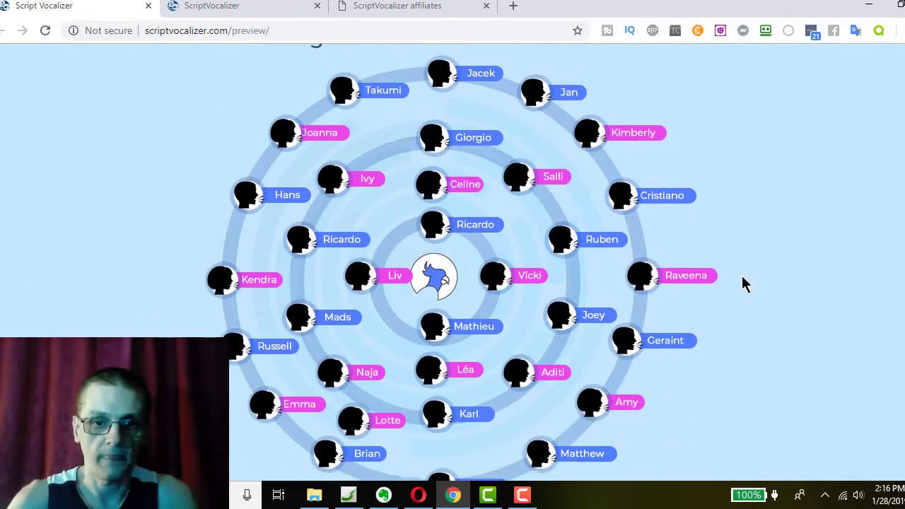
scroll(734, 219, down, 8)
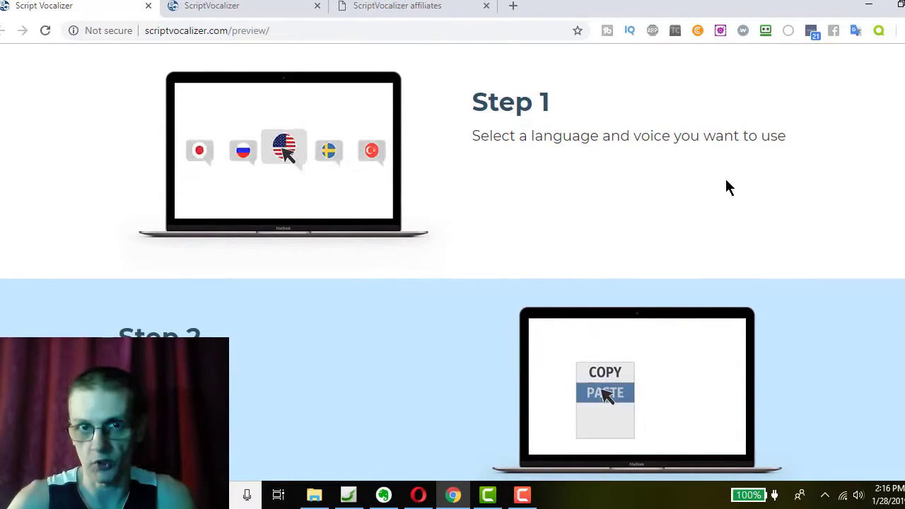
scroll(725, 198, down, 5)
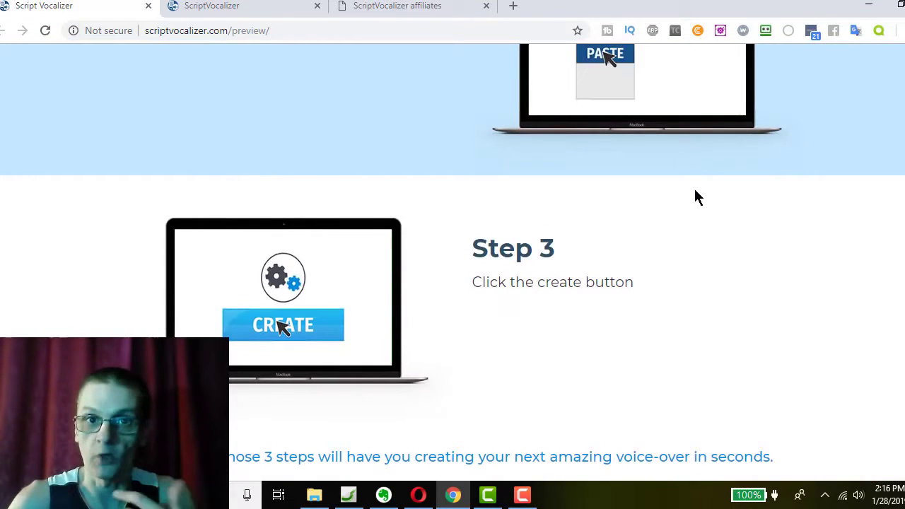
scroll(696, 203, down, 4)
scroll(696, 202, down, 5)
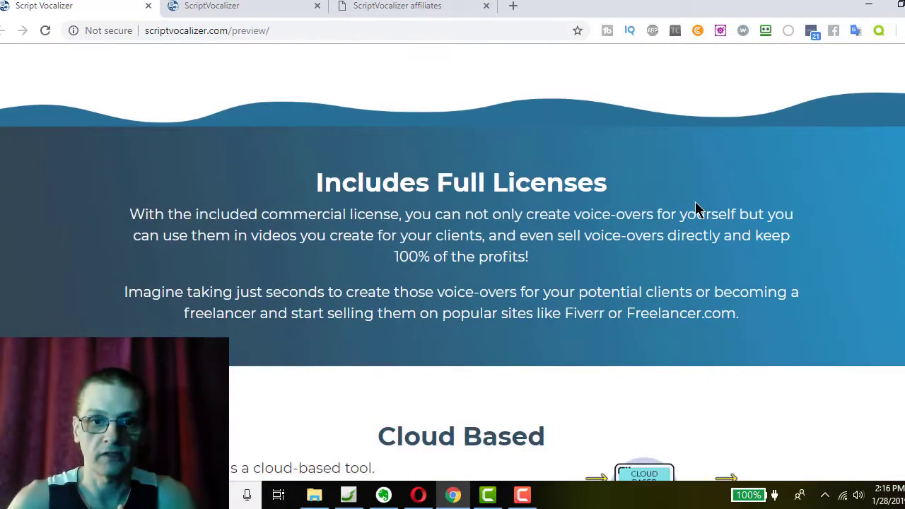
scroll(701, 197, down, 3)
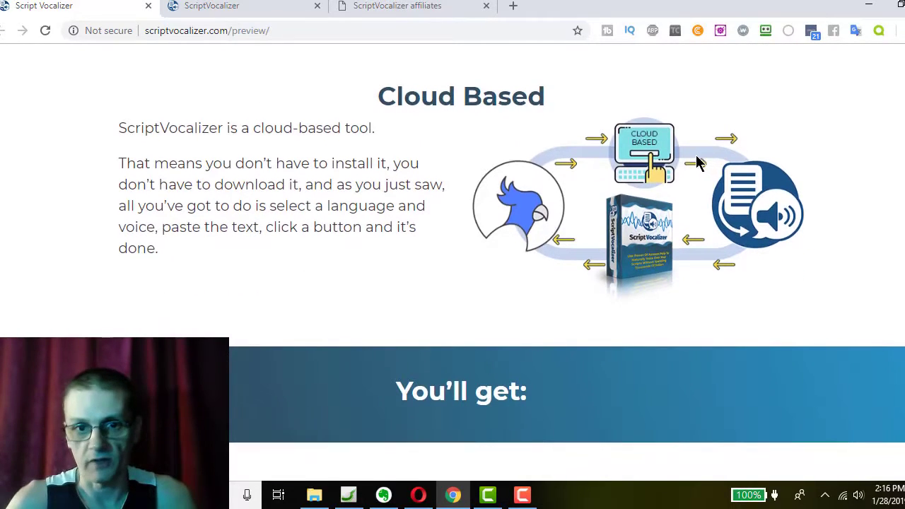
scroll(696, 163, down, 4)
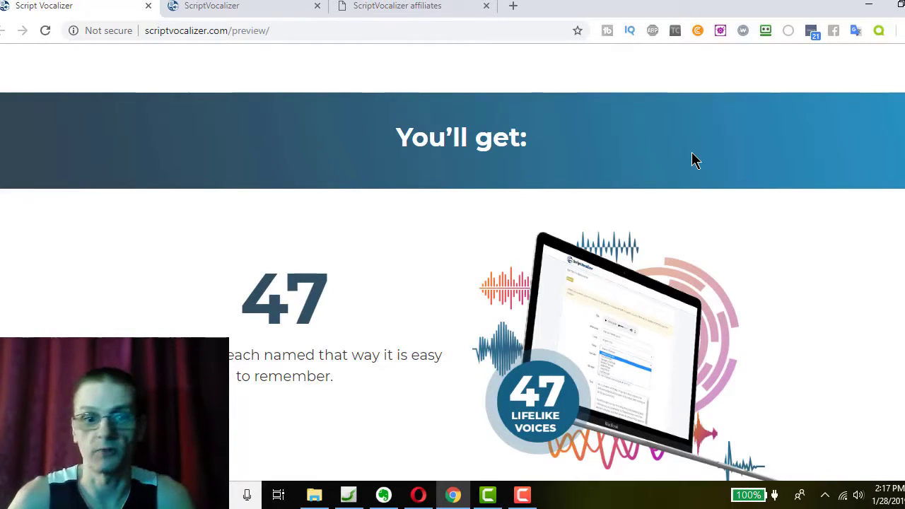
scroll(775, 260, down, 1)
scroll(775, 260, down, 5)
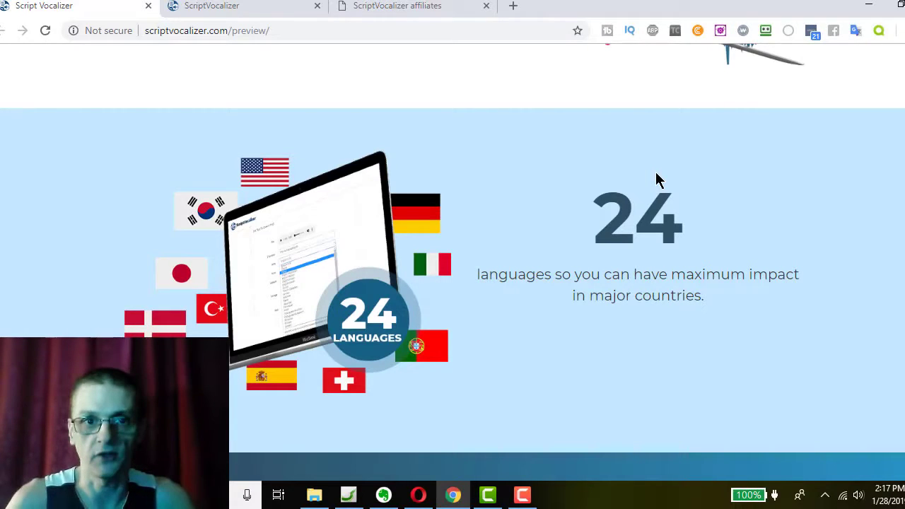
Delete the 'The Tools You Need To Succeed With Internet Marketing' project, confirming, and open a new tab.
click(281, 8)
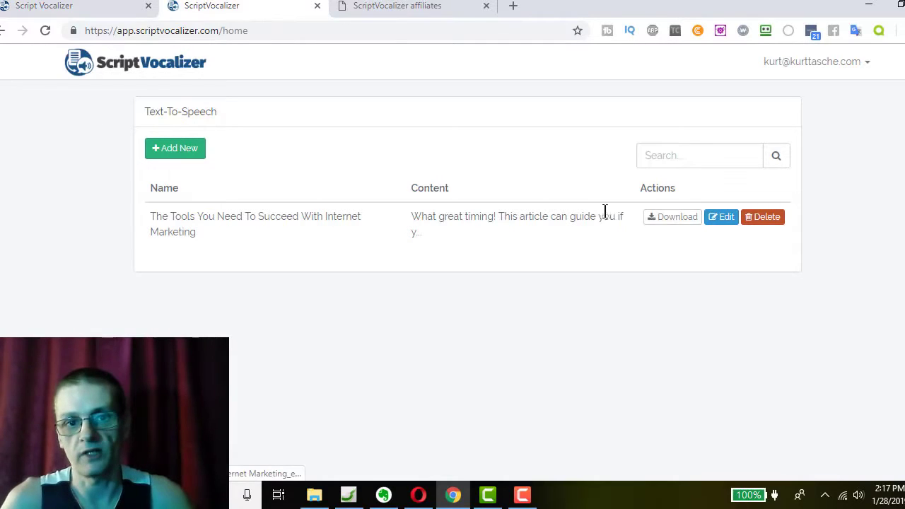
click(757, 223)
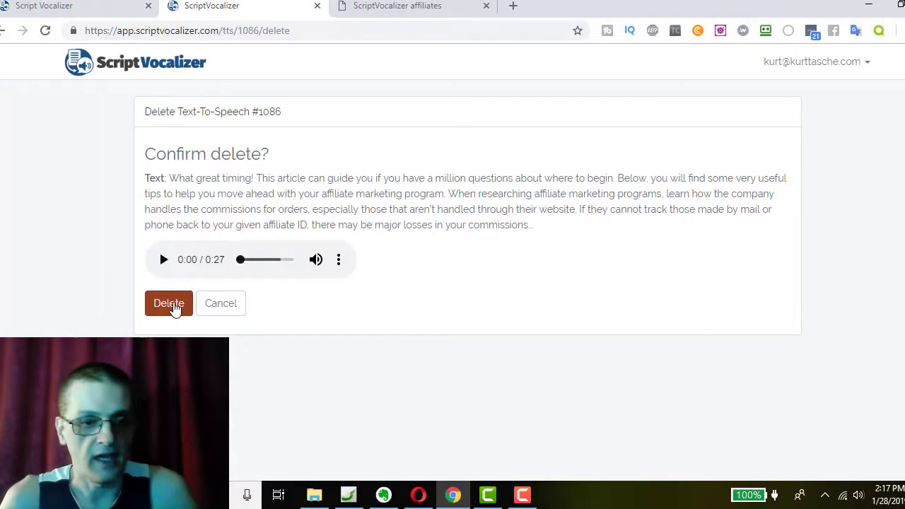
click(168, 304)
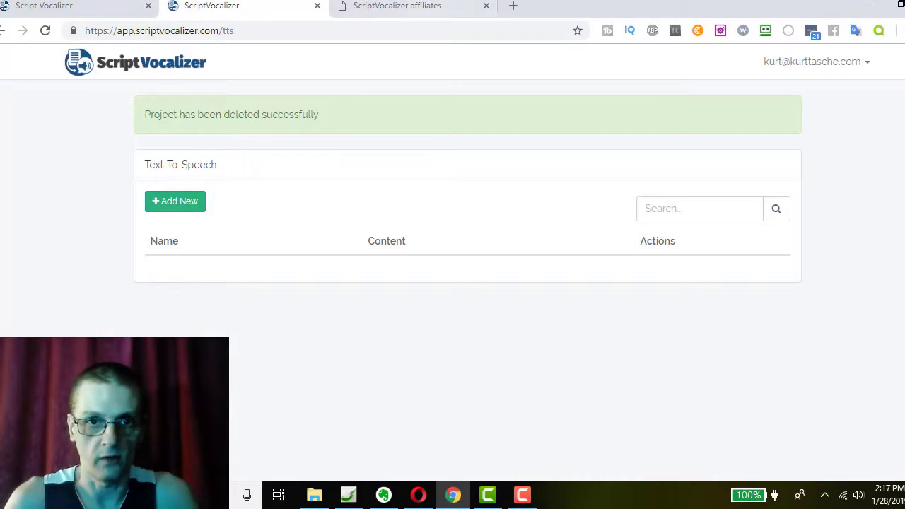
click(513, 6)
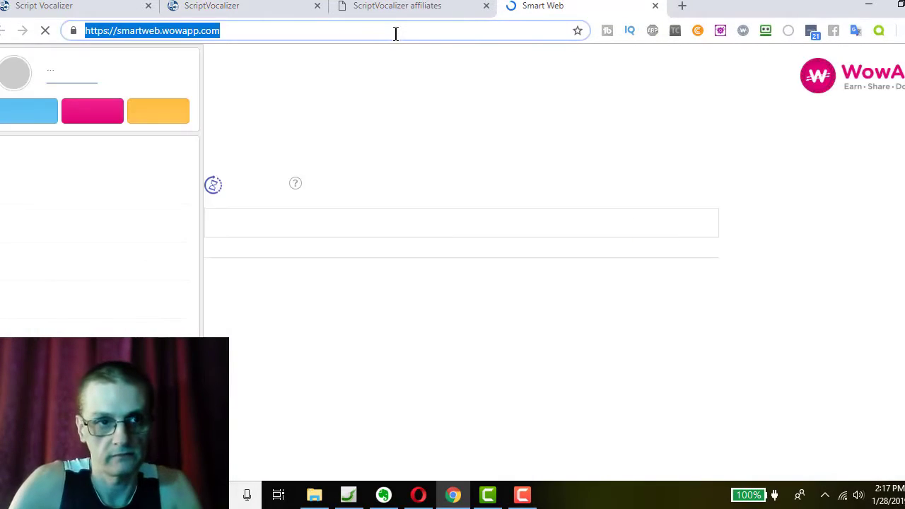
Open the blog post 'Looking To Expand Into Web Marketing? Try These Tips On For SIze' and select its title.
text(kurttasche)
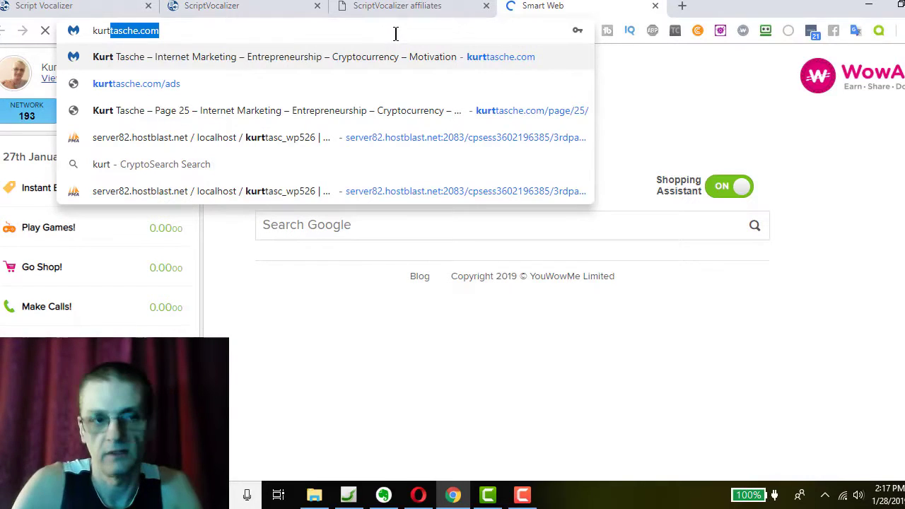
key(Return)
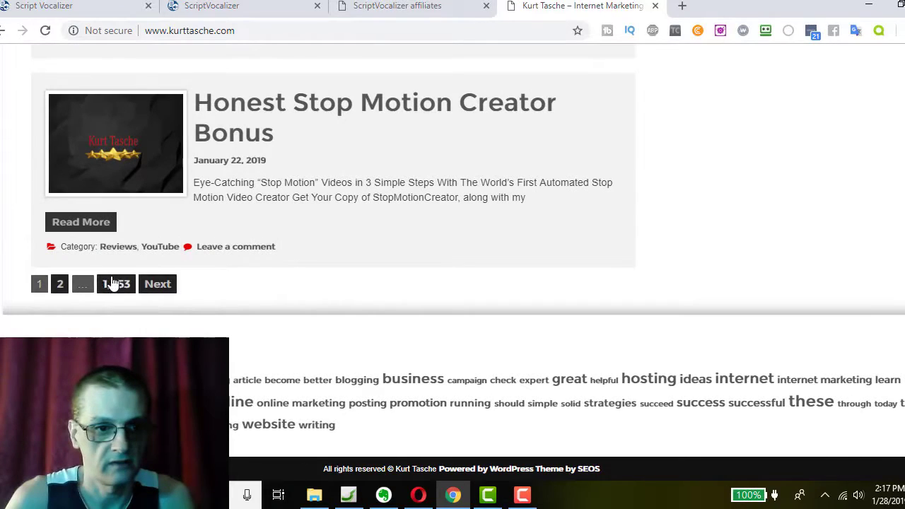
click(111, 283)
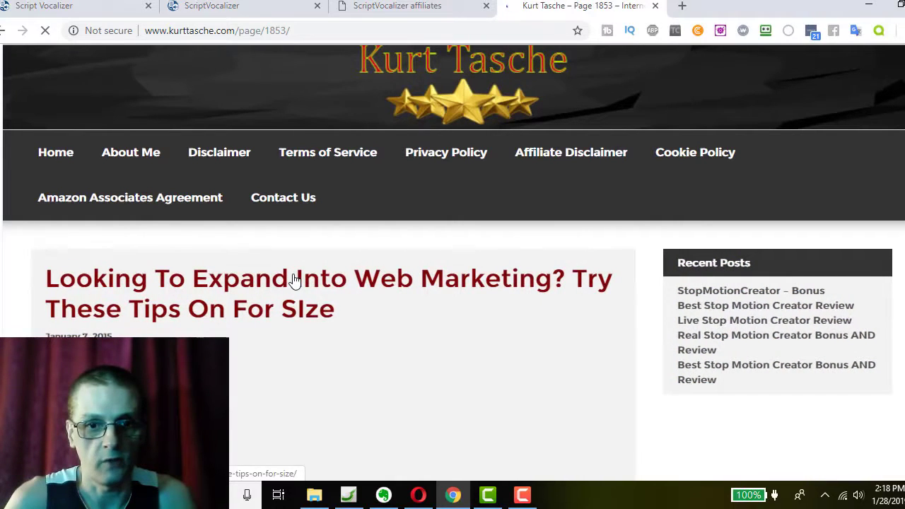
click(294, 279)
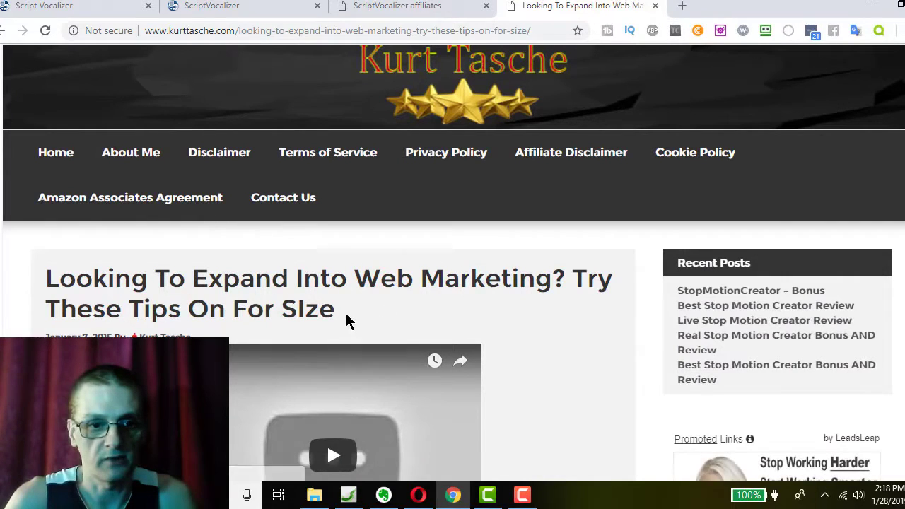
drag(347, 316, 51, 283)
key(ctrl+c)
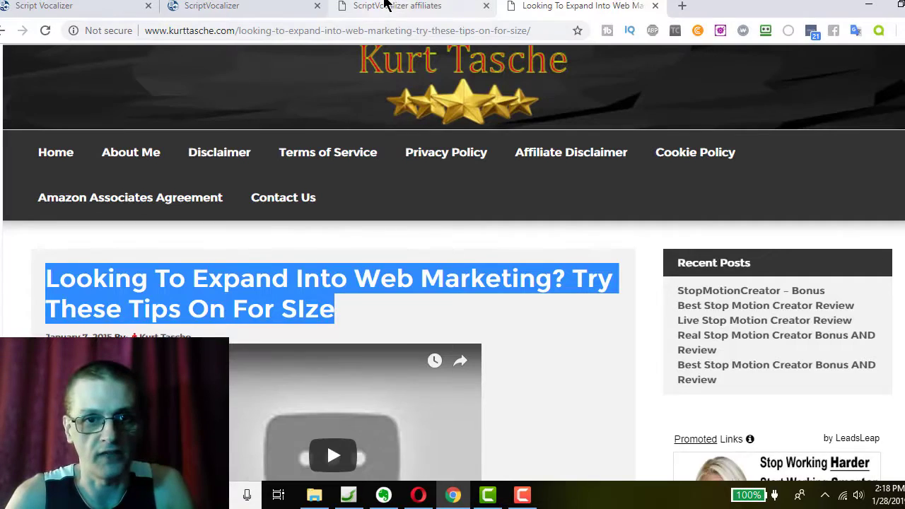
Return to ScriptVocalizer, start a new text-to-speech project via Add New, and open the account menu.
click(385, 6)
click(275, 5)
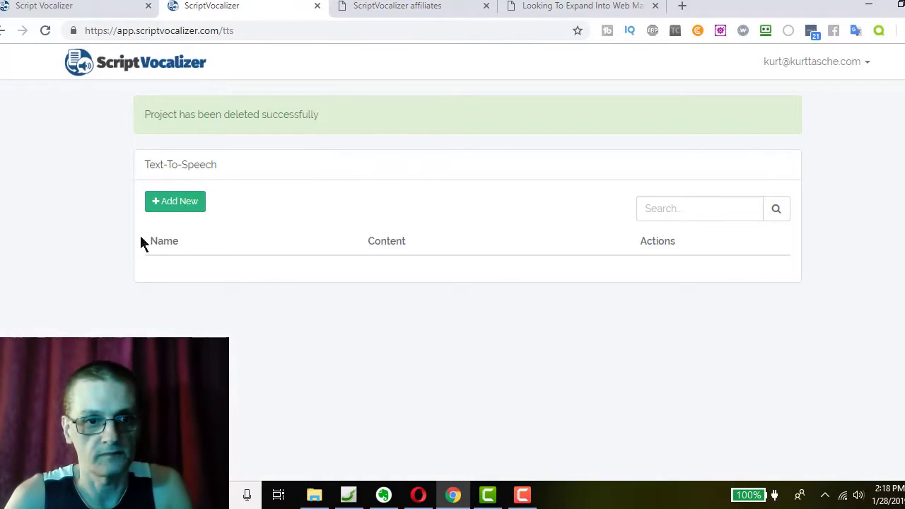
click(165, 202)
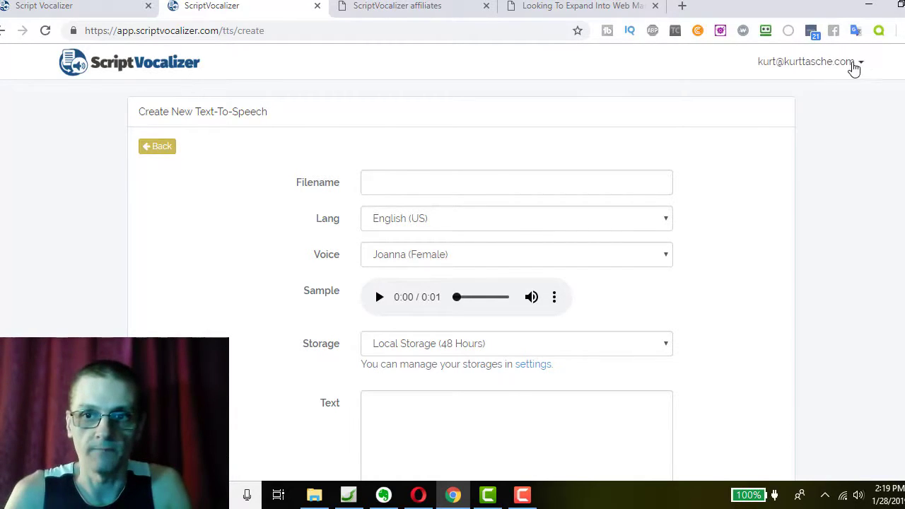
click(860, 64)
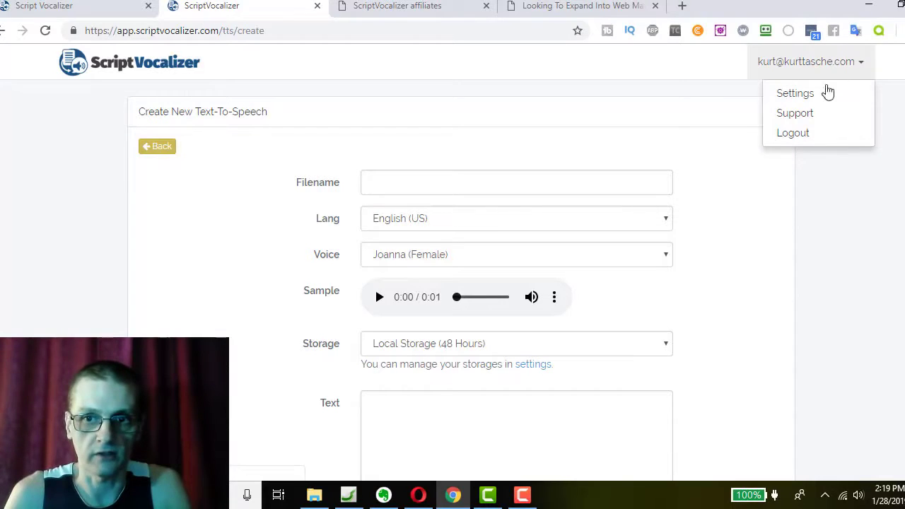
Choose Settings from the account menu to view the Dropbox, Amazon S3 and Google Drive storage options.
click(814, 99)
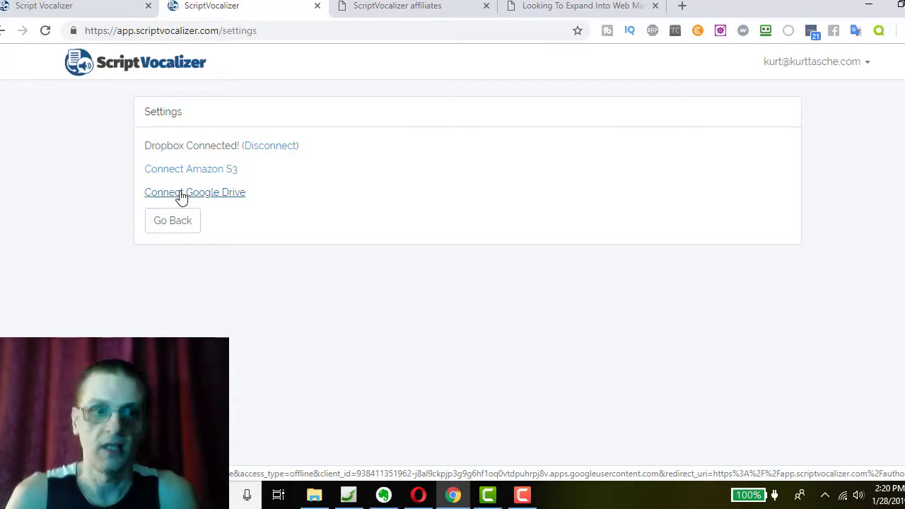
Go back to the new project form and paste the blog post title as the Filename.
click(174, 230)
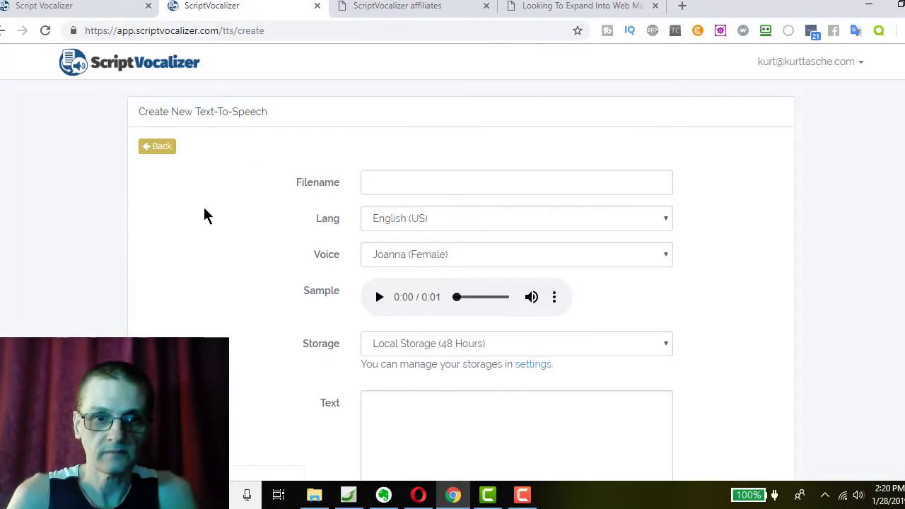
click(436, 183)
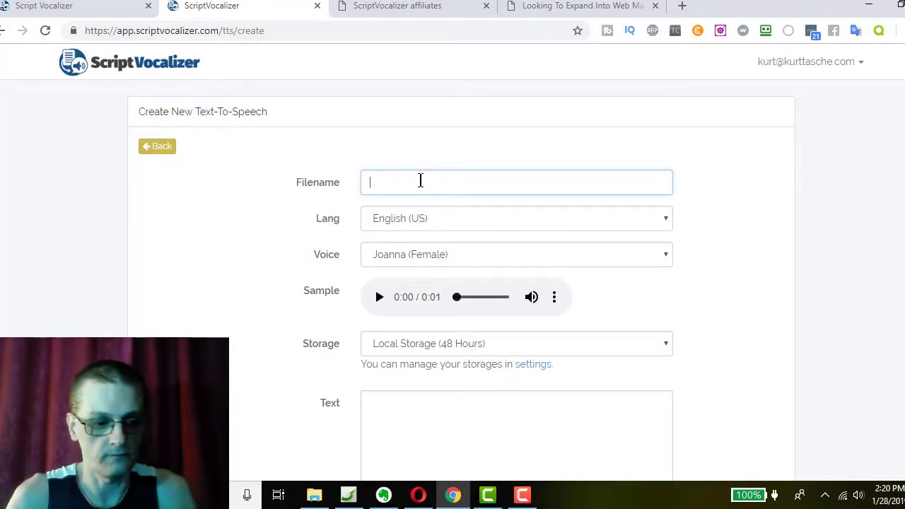
key(ctrl+v)
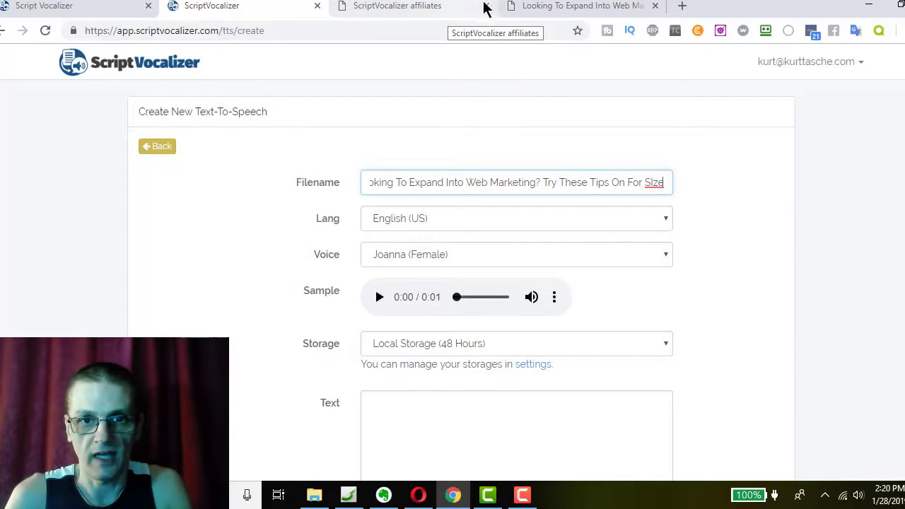
Copy the blog article's first paragraph, 'The popularity of Internet marketing…'.
click(537, 6)
scroll(629, 276, down, 5)
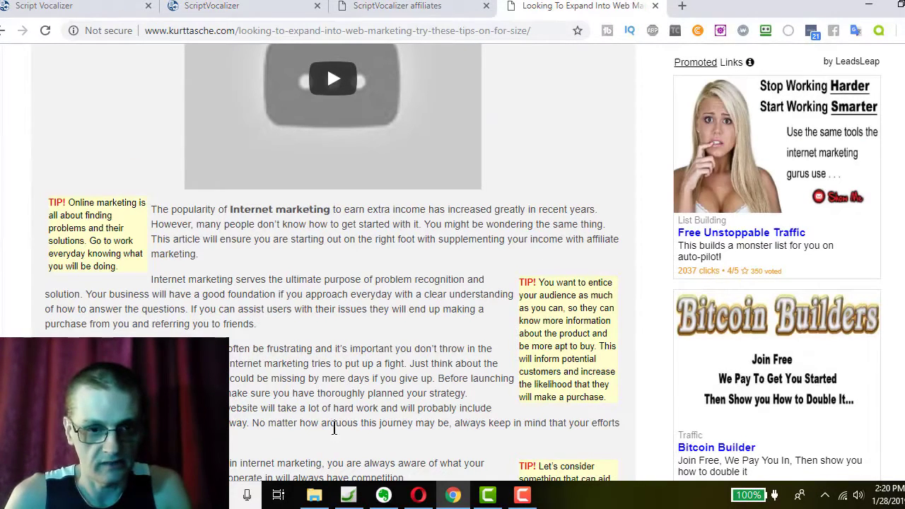
drag(621, 423, 167, 294)
drag(153, 210, 304, 259)
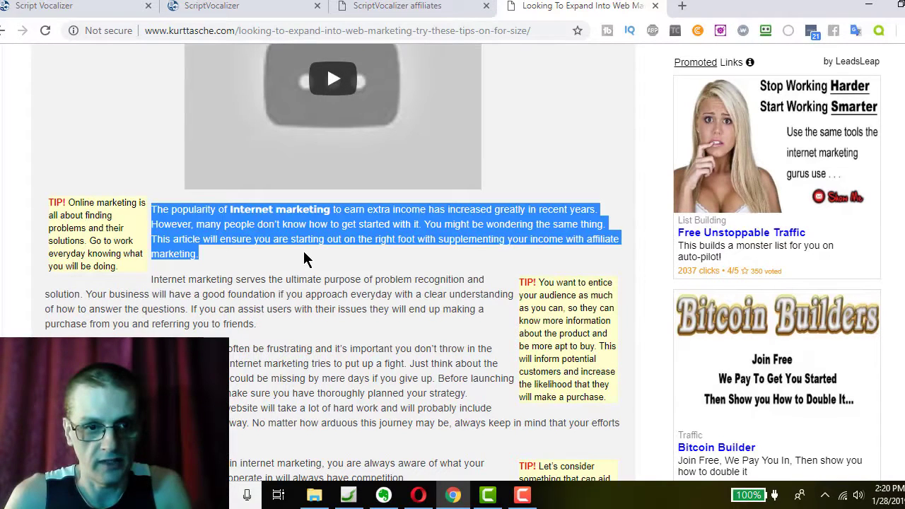
right_click(338, 232)
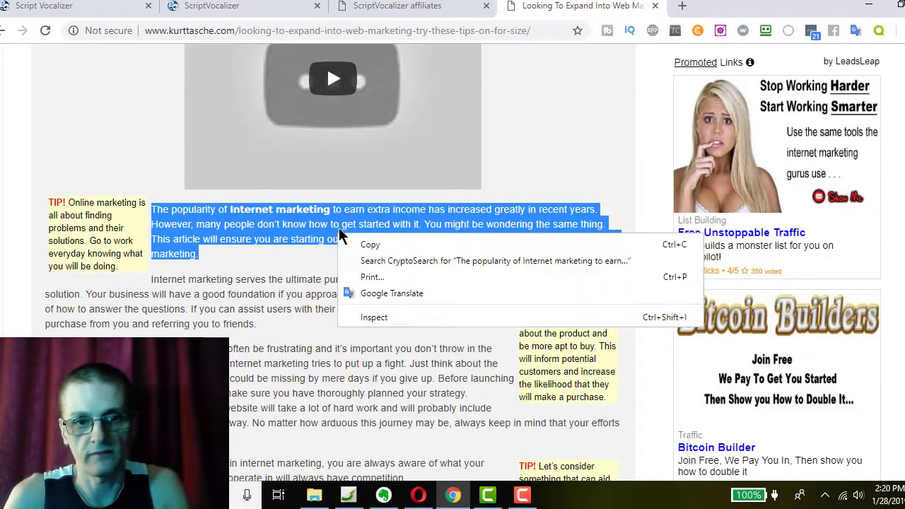
click(373, 246)
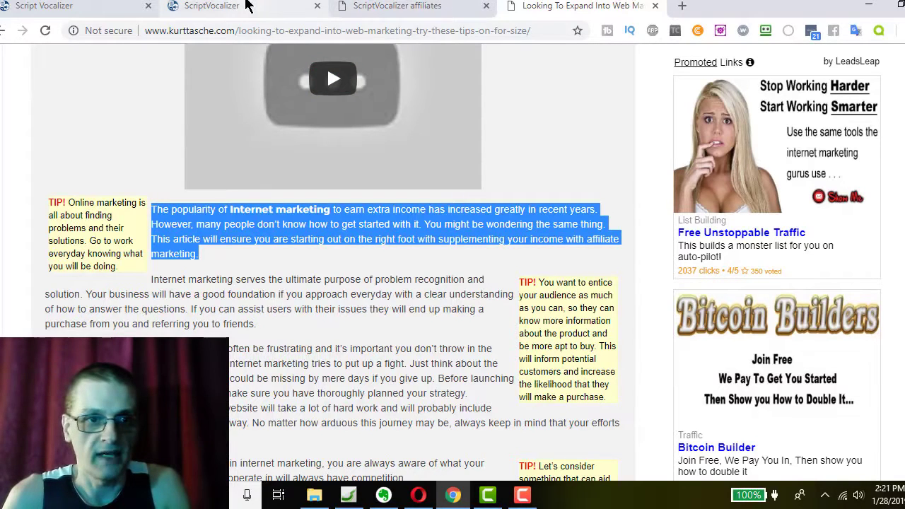
Paste the 'The popularity of Internet marketing…' paragraph into the project's Text box.
click(198, 5)
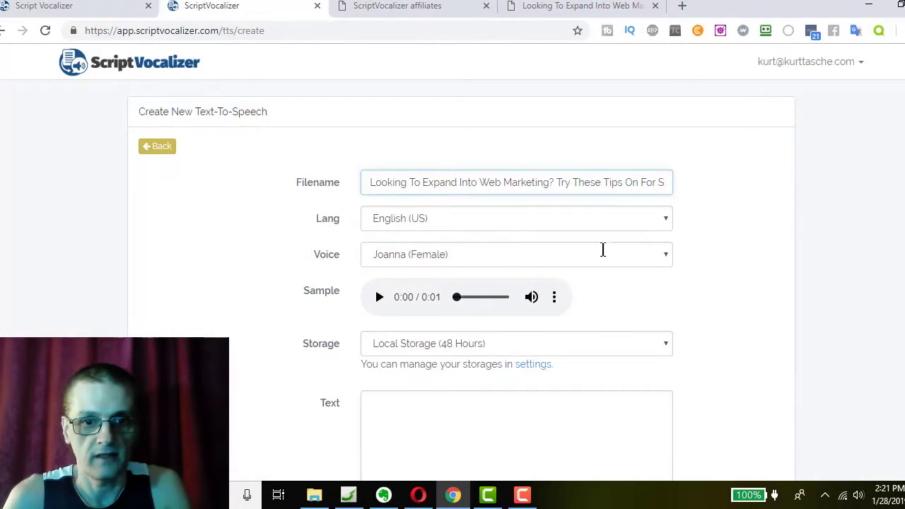
scroll(614, 251, down, 3)
click(506, 246)
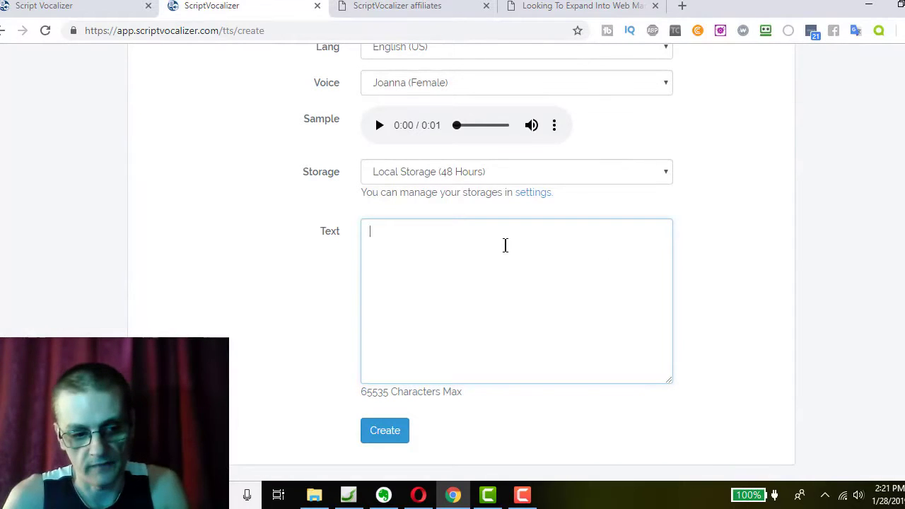
key(ctrl+v)
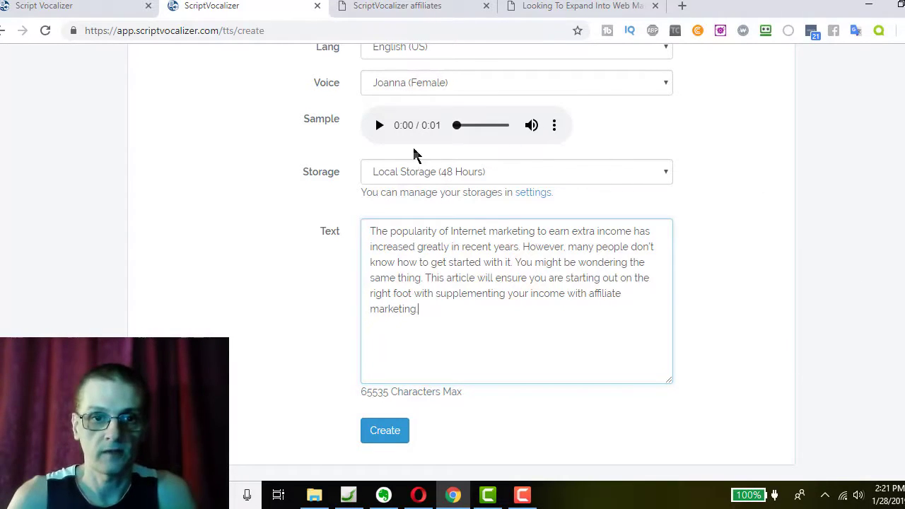
click(507, 90)
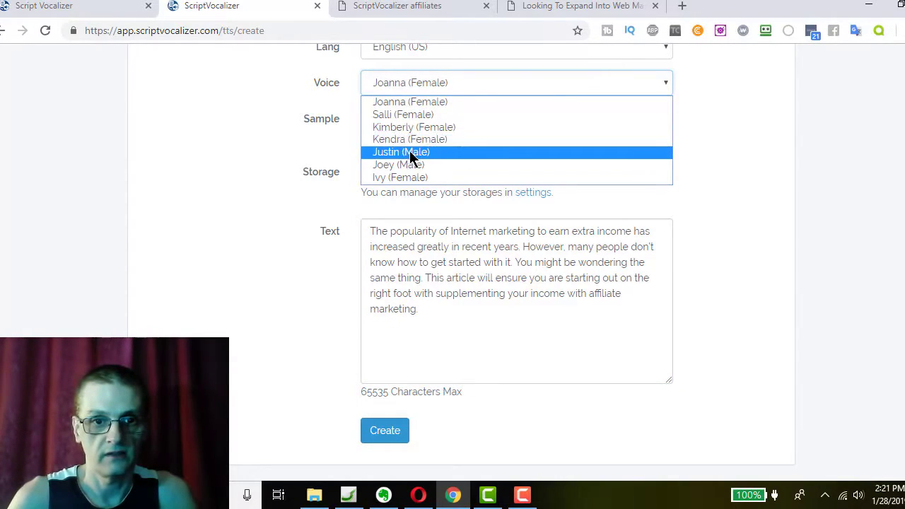
click(407, 103)
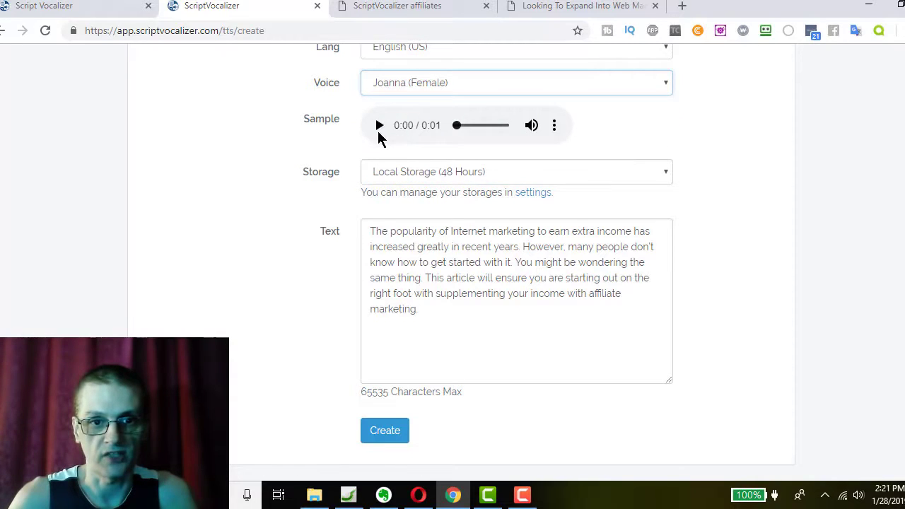
click(379, 126)
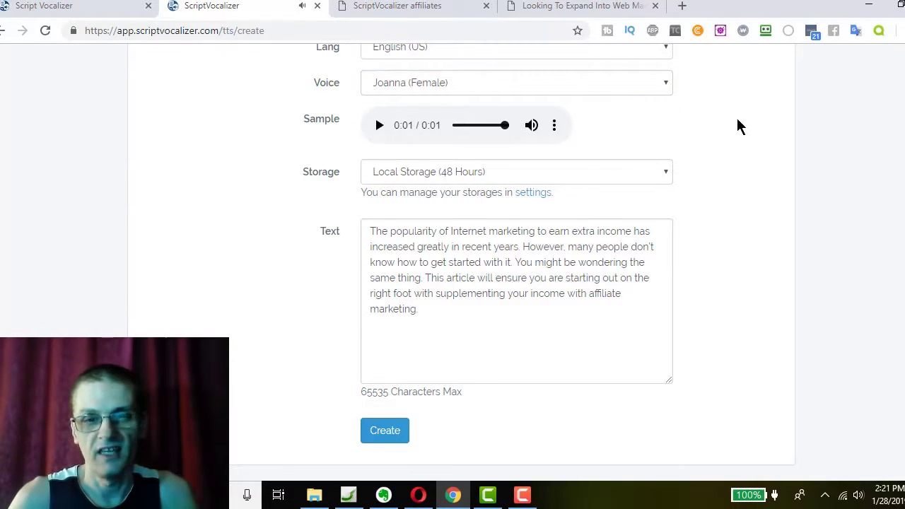
scroll(658, 124, up, 3)
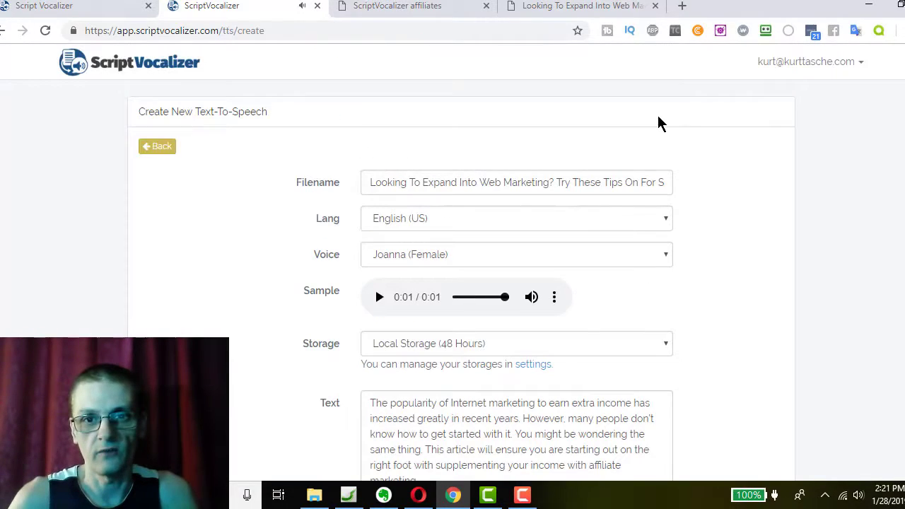
click(650, 219)
scroll(697, 225, down, 3)
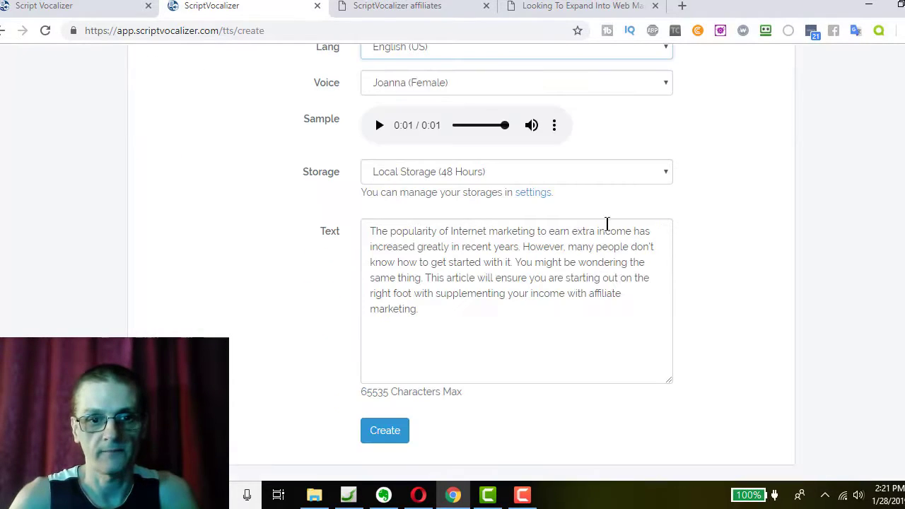
click(638, 54)
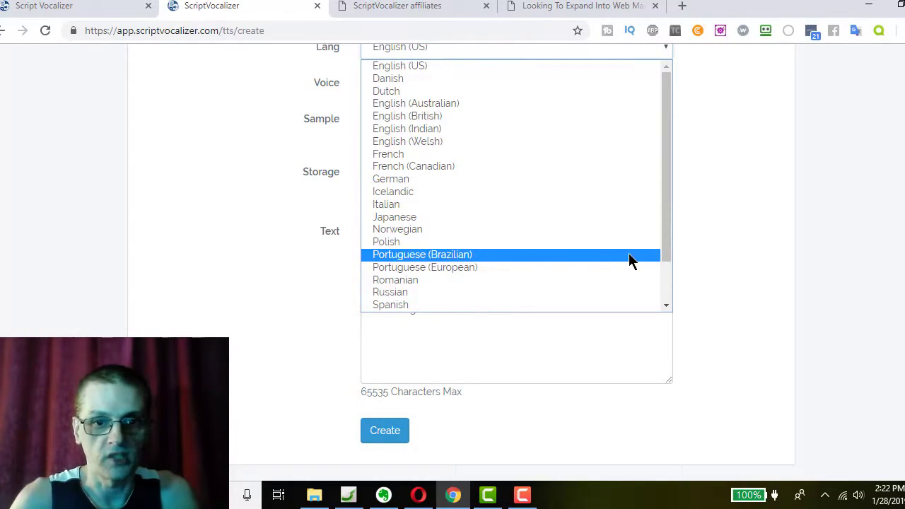
drag(667, 257, 672, 307)
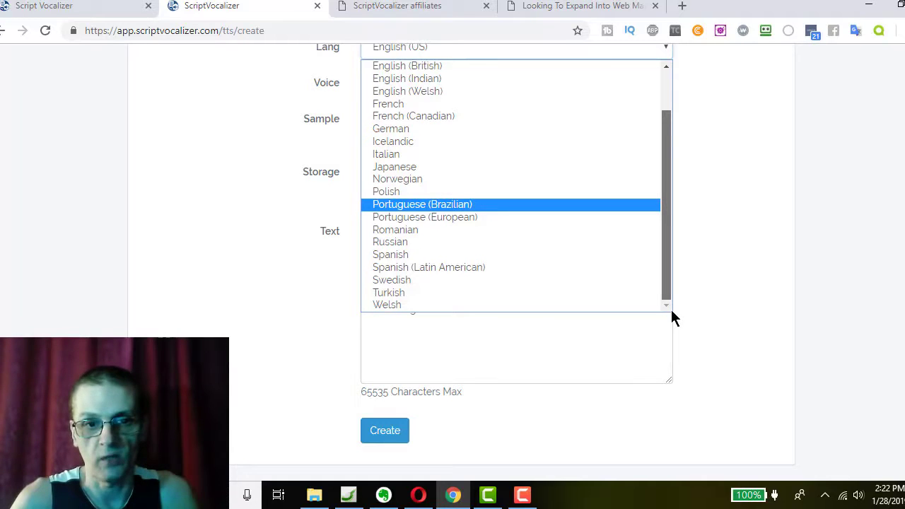
click(720, 239)
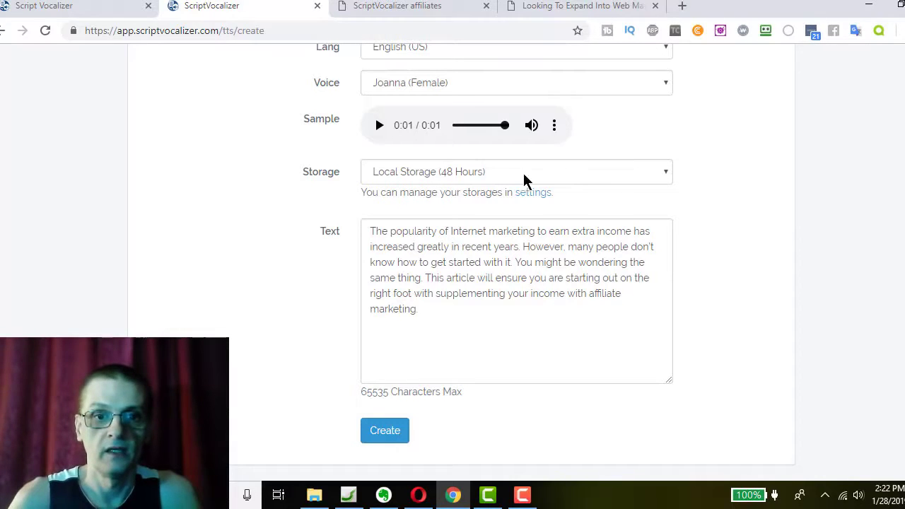
Keep Local Storage, select Justin (Male) as the voice and play his sample.
click(627, 176)
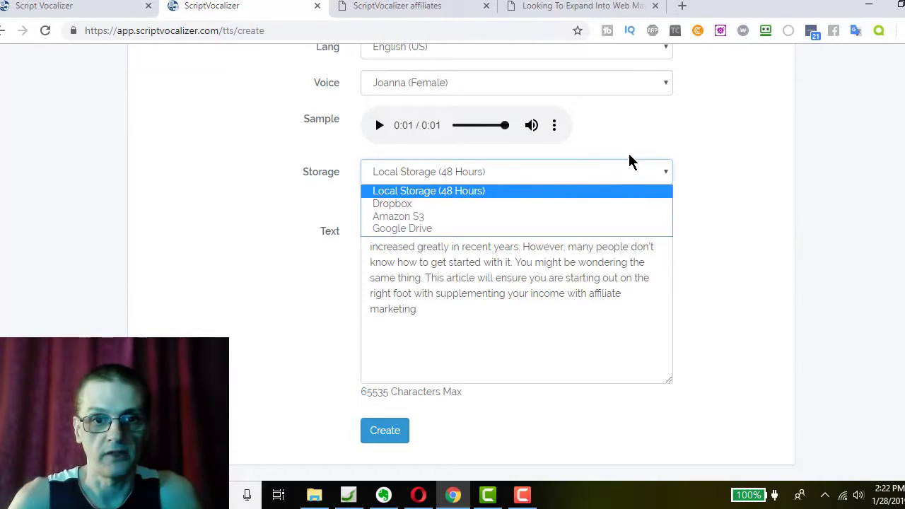
click(517, 193)
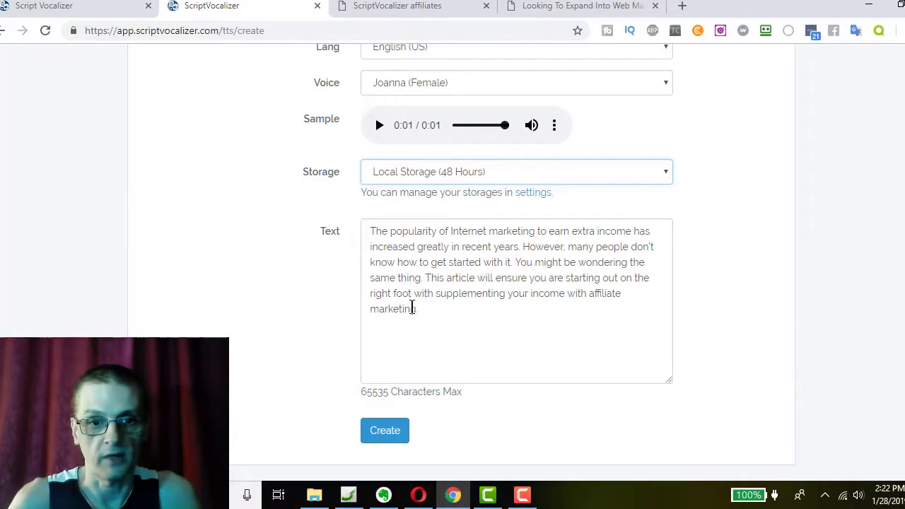
click(472, 90)
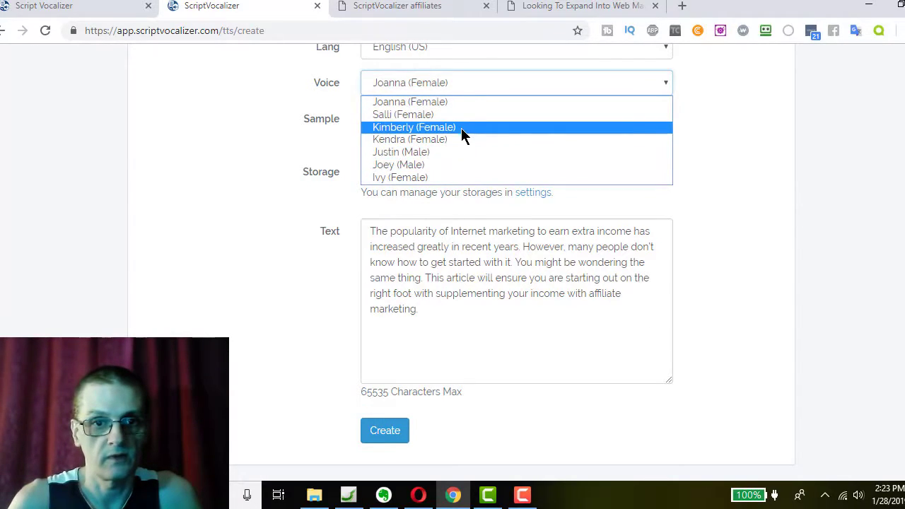
click(437, 152)
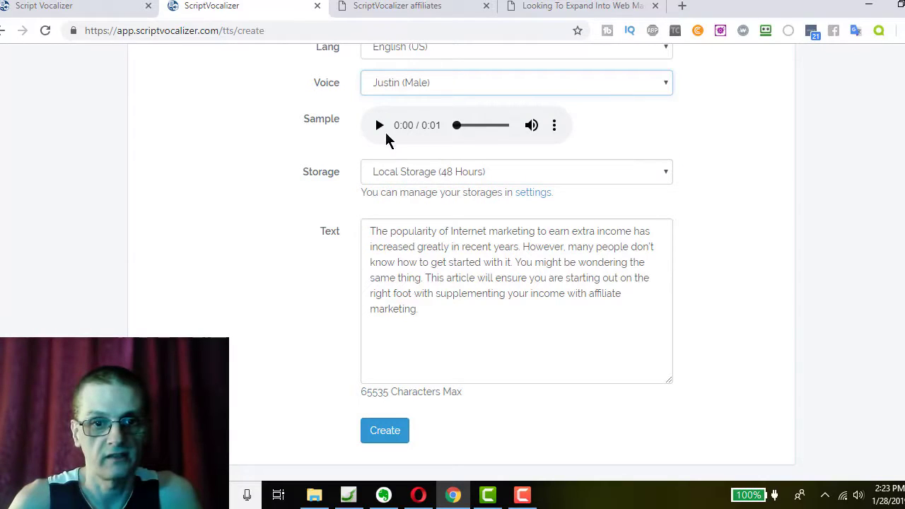
click(386, 127)
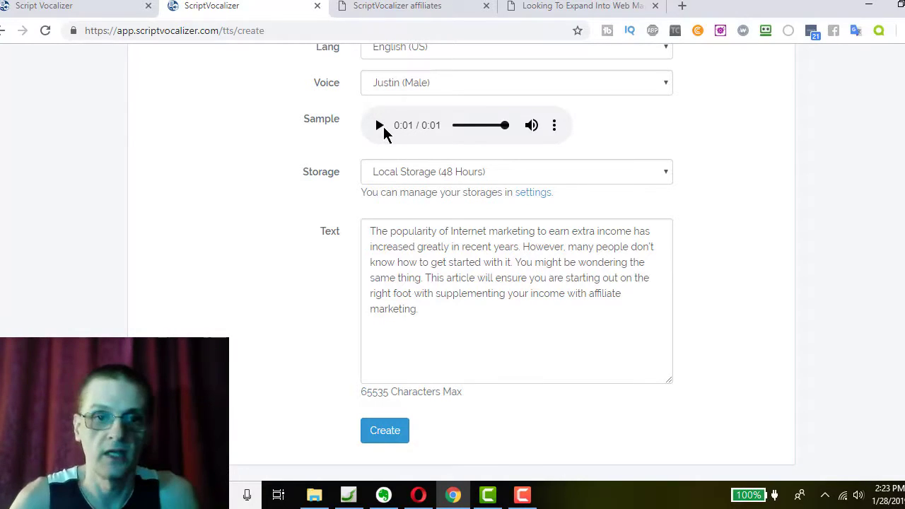
Switch the voice to Joey (Male) and play its sample.
click(495, 84)
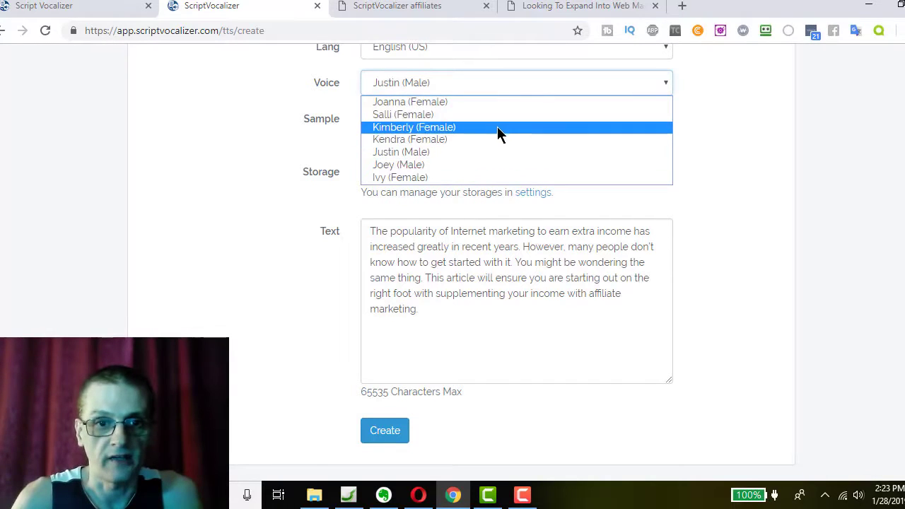
click(464, 164)
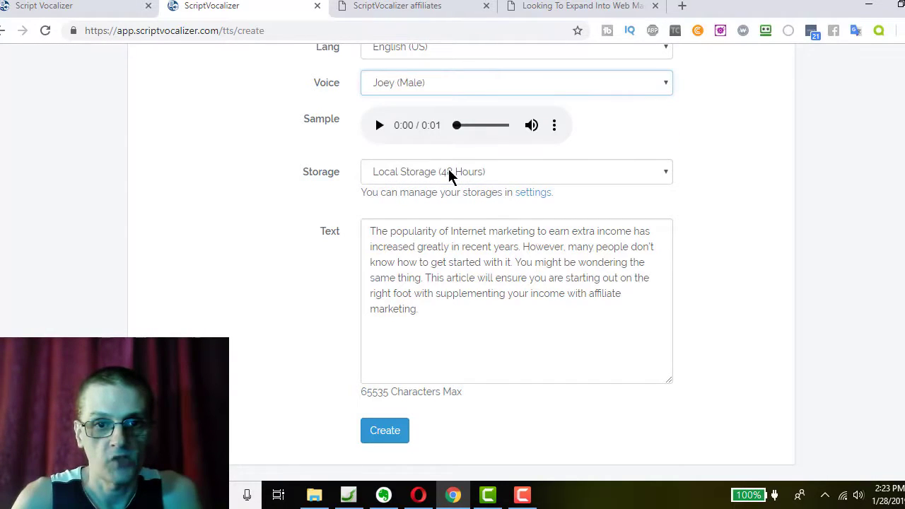
click(379, 125)
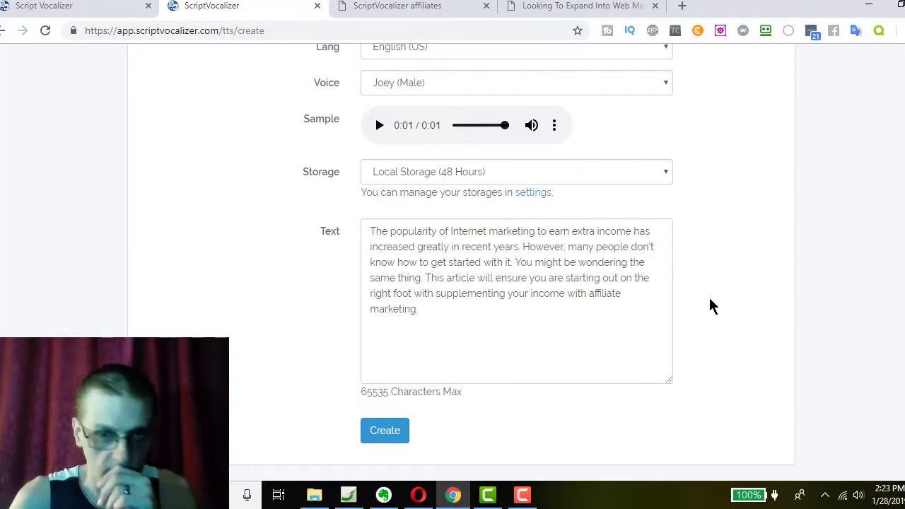
Remove the '?' from the filename and create project #1090, generating a 17-second Joey MP3 on Local Storage.
click(400, 433)
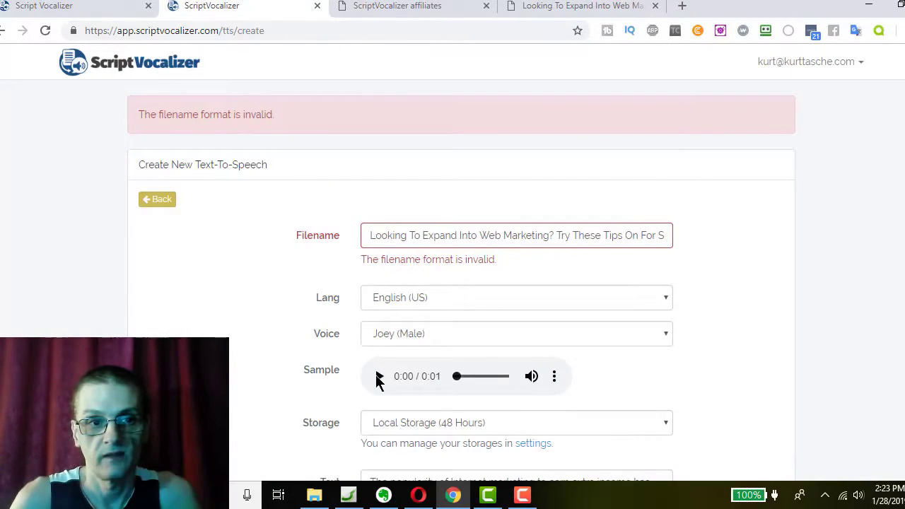
drag(432, 239, 827, 247)
click(493, 235)
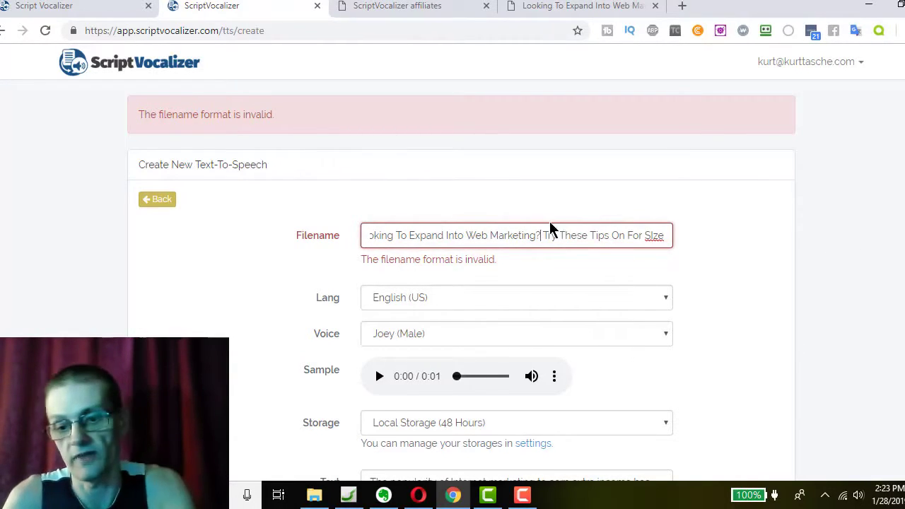
key(BackSpace)
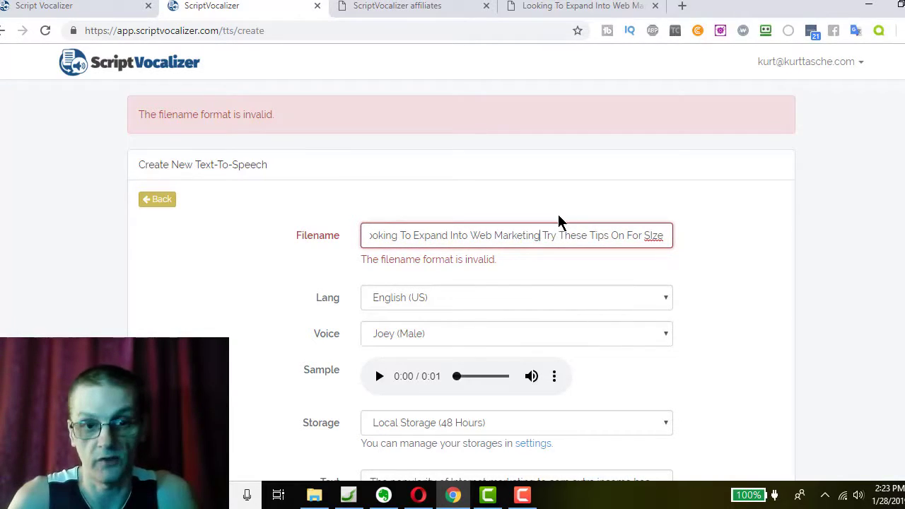
scroll(707, 333, down, 3)
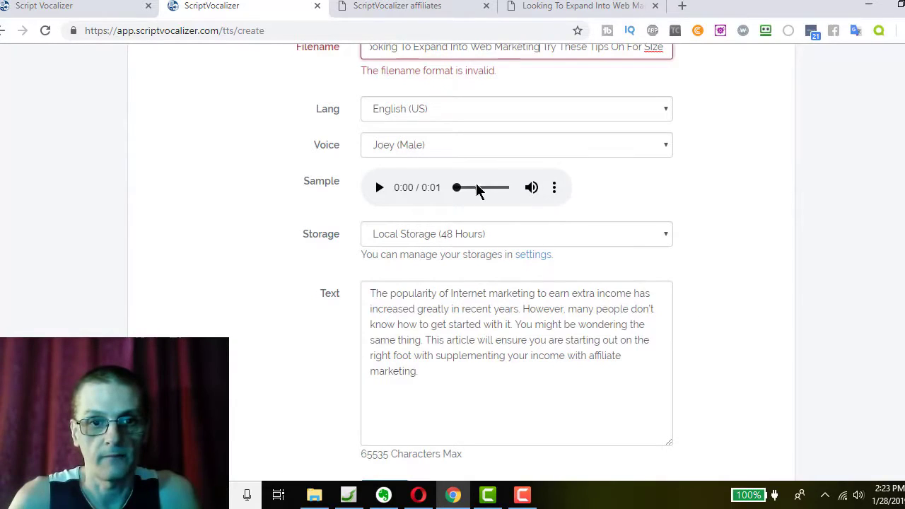
scroll(478, 196, down, 1)
click(376, 432)
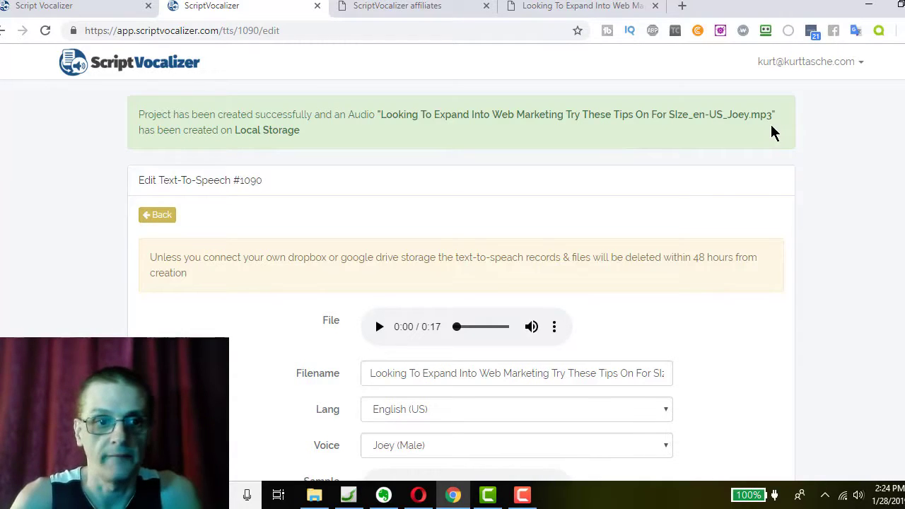
Play project #1090's 17-second Joey MP3 through, then save the project with Update.
scroll(398, 224, down, 3)
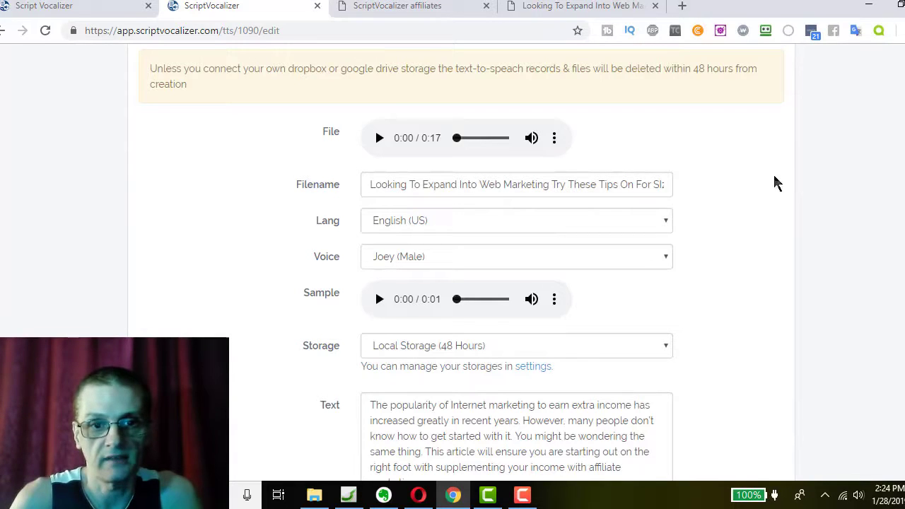
scroll(747, 179, down, 3)
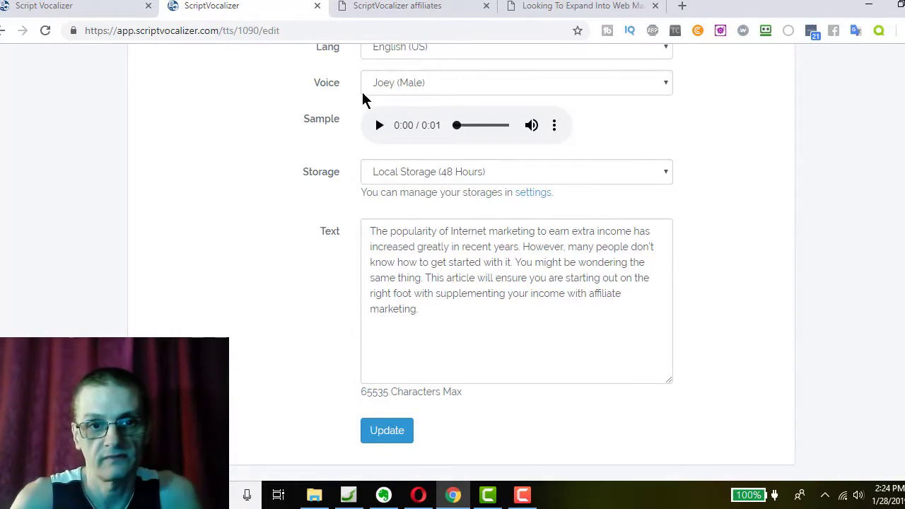
scroll(374, 106, up, 3)
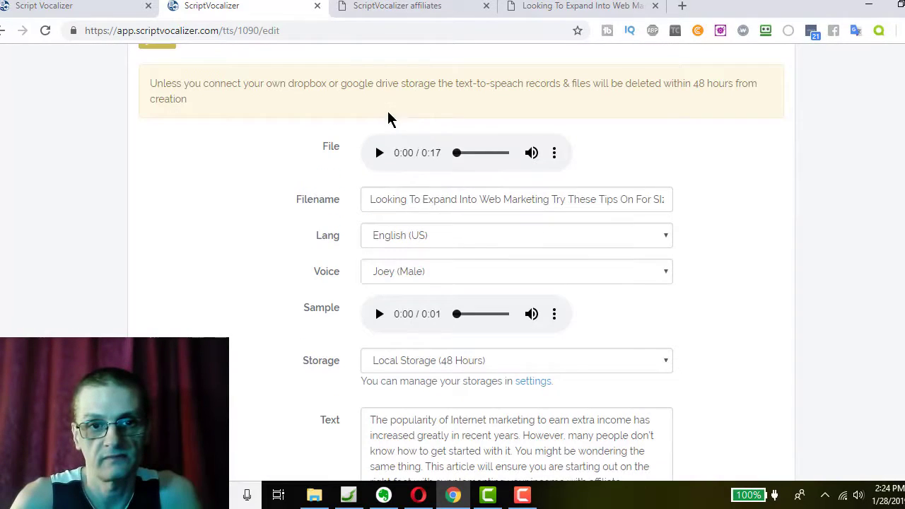
click(379, 153)
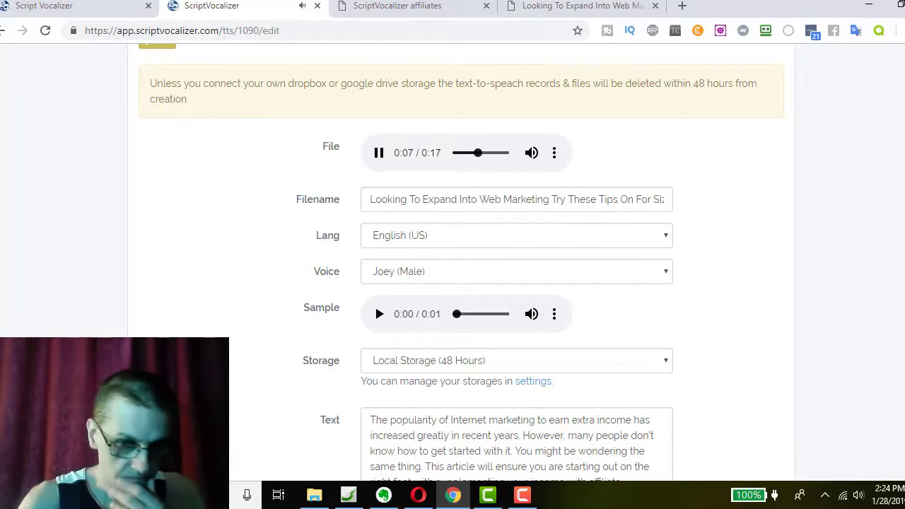
scroll(452, 283, down, 3)
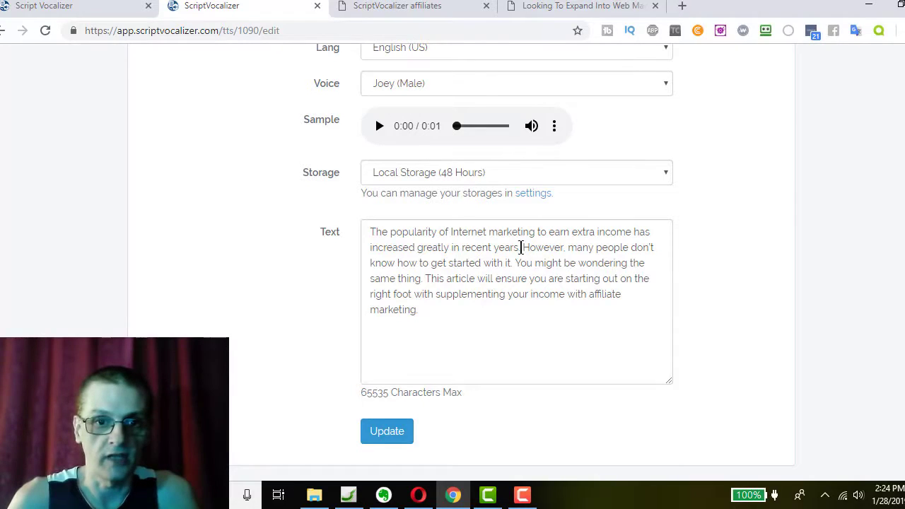
click(386, 431)
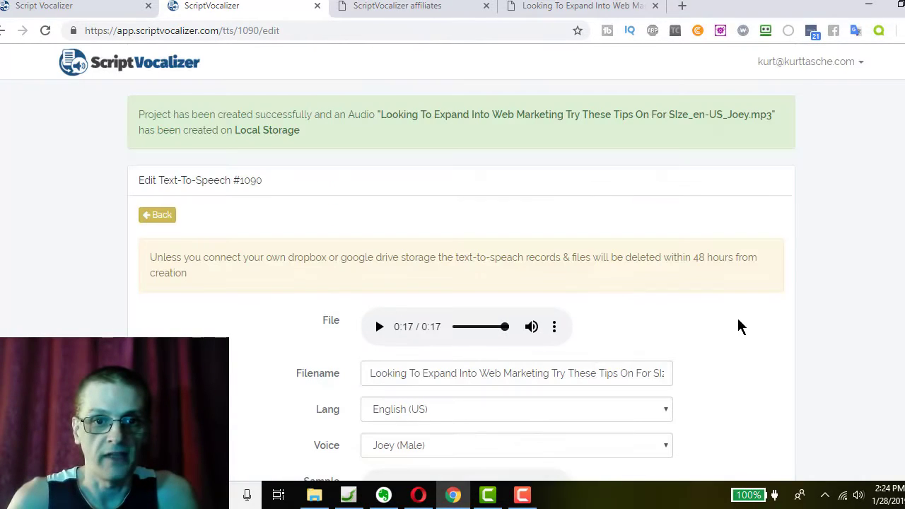
Return to the Text-To-Speech dashboard listing the 'Looking To Expand Into Web Marketing' project.
scroll(739, 311, down, 5)
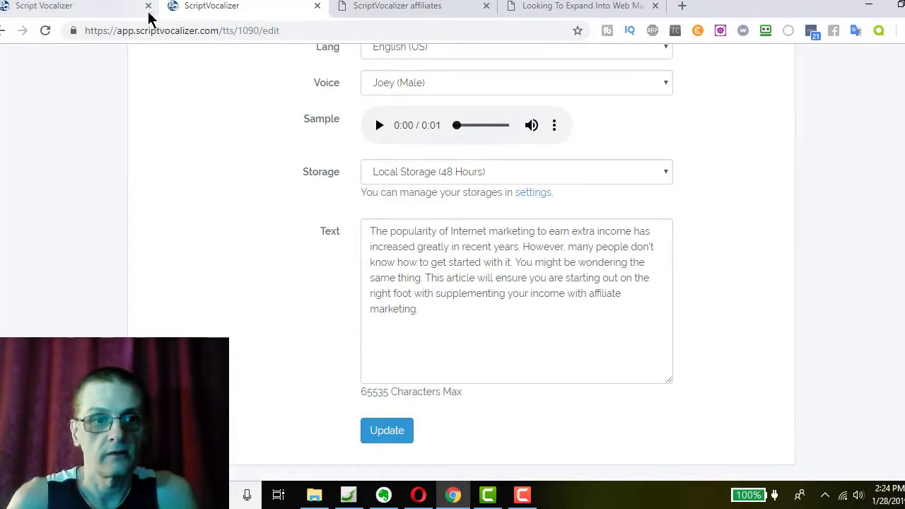
scroll(174, 132, up, 3)
scroll(203, 81, up, 3)
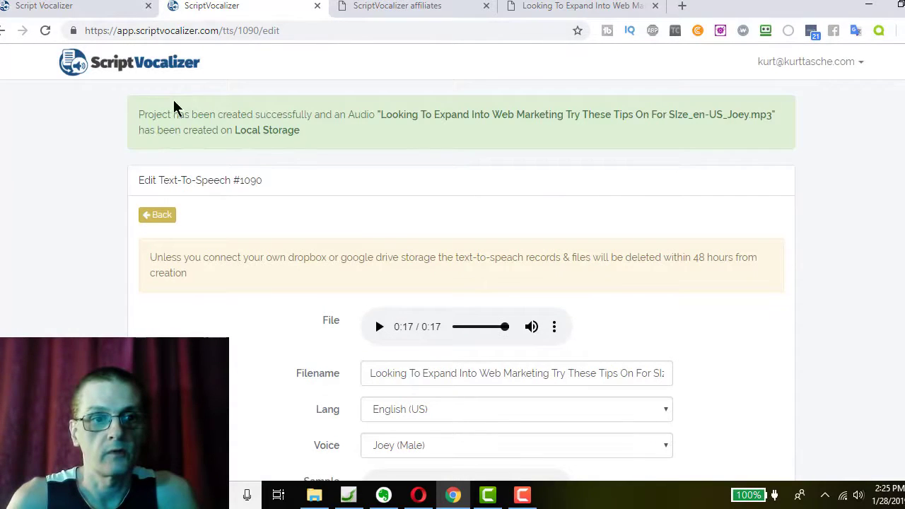
click(173, 64)
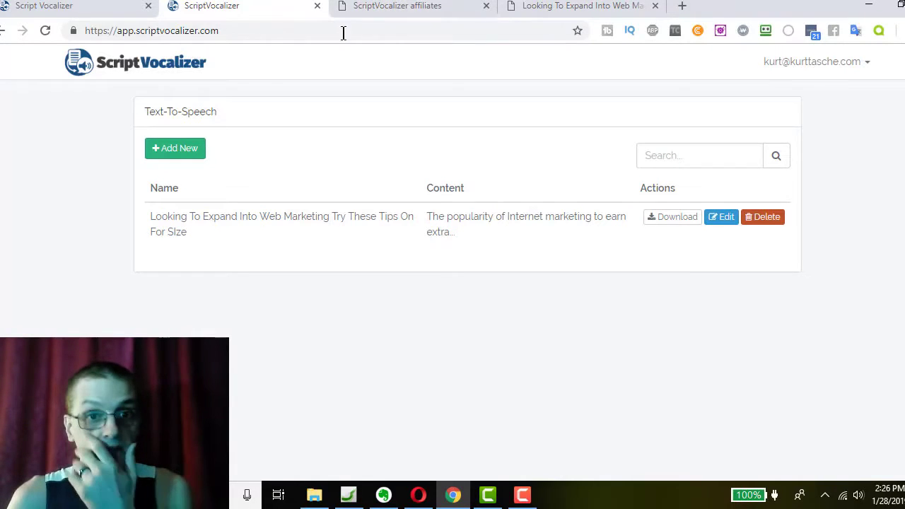
Switch to the affiliates page showing the $9.95/month front end, 14-day trial downsell and $67 PRO upsell.
click(375, 14)
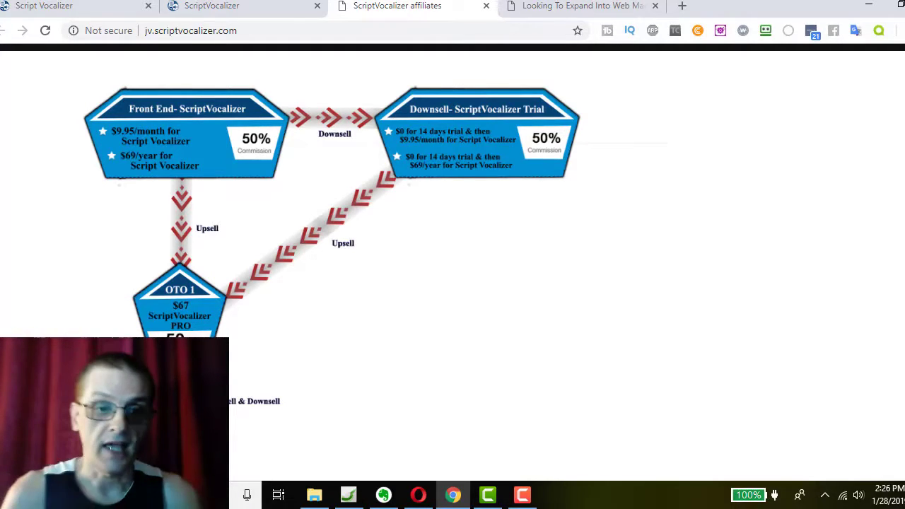
mouse_move(453, 496)
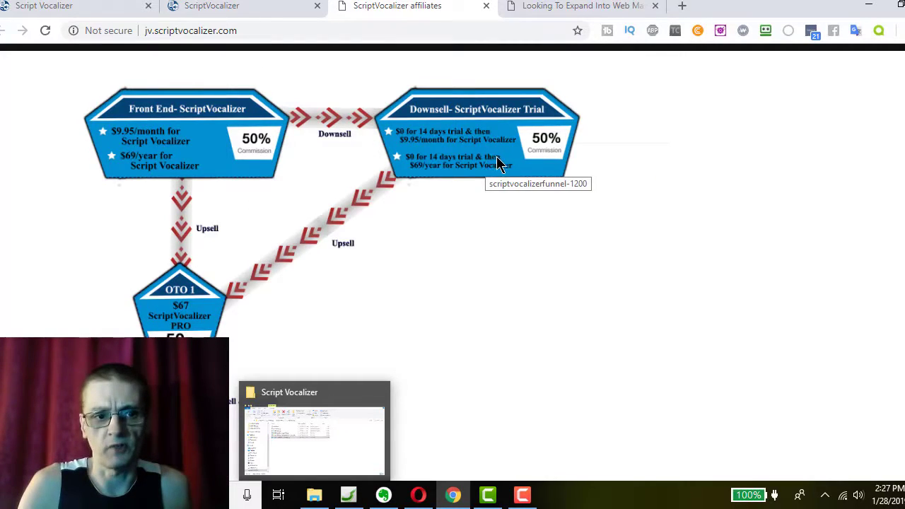
Scroll the affiliate funnel to the Member Area, past Vidently Club and Clip Overlay Club upsells.
scroll(498, 161, down, 3)
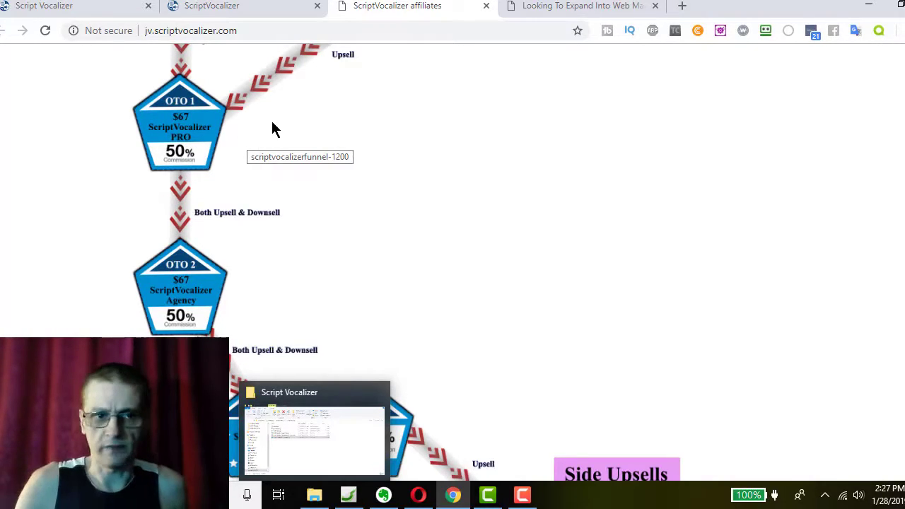
scroll(357, 178, down, 3)
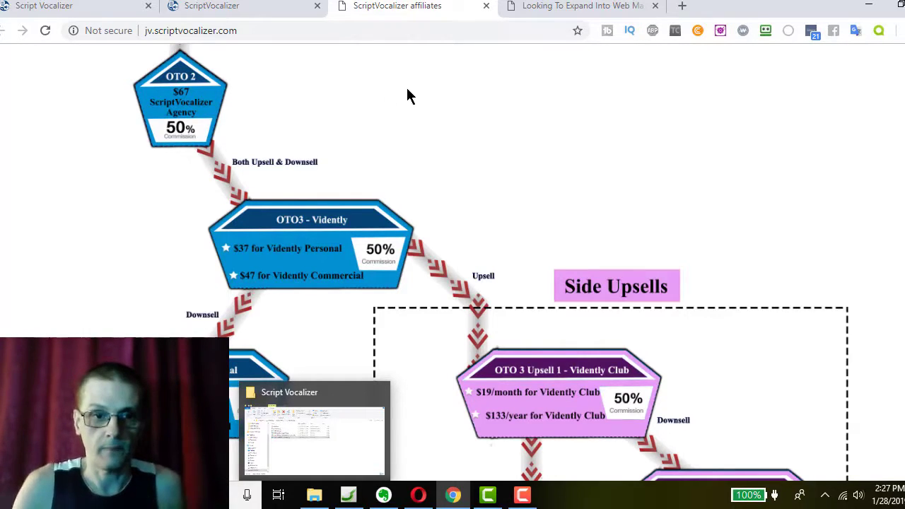
scroll(440, 109, down, 3)
scroll(440, 109, up, 3)
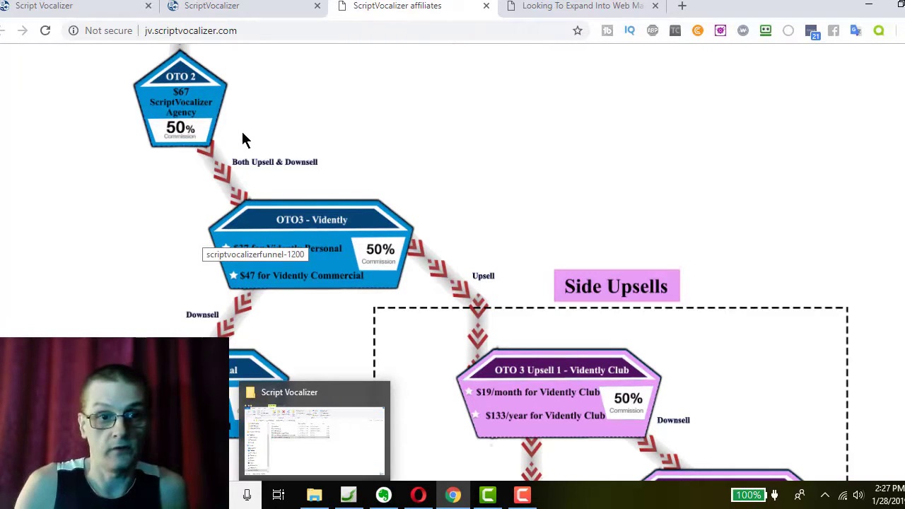
scroll(523, 183, down, 3)
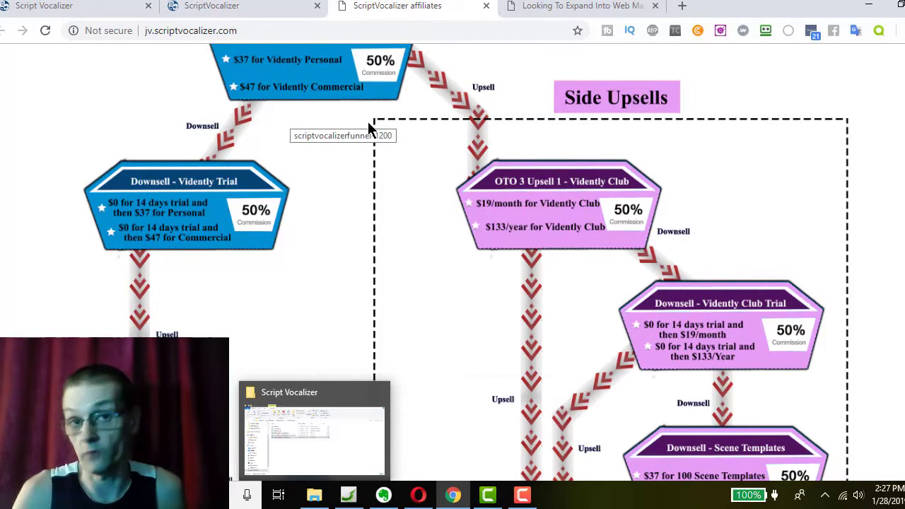
scroll(302, 182, down, 3)
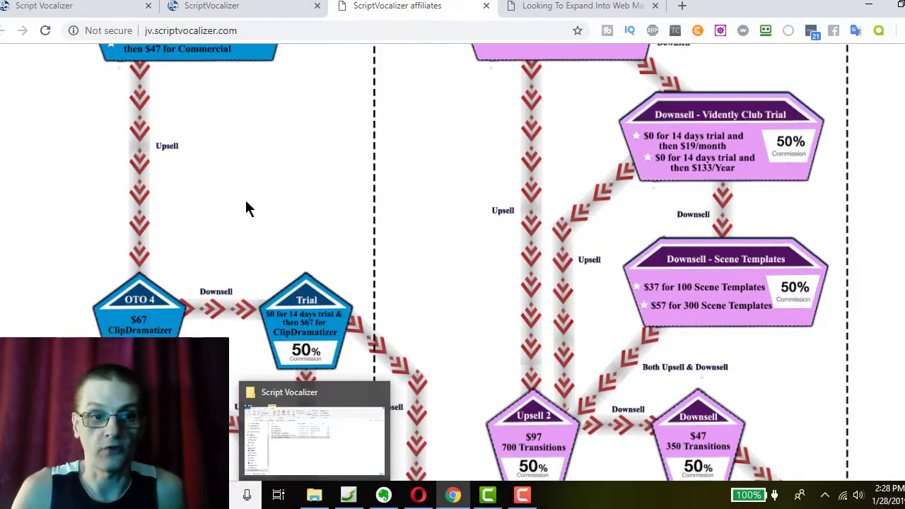
scroll(205, 233, down, 3)
scroll(309, 141, down, 3)
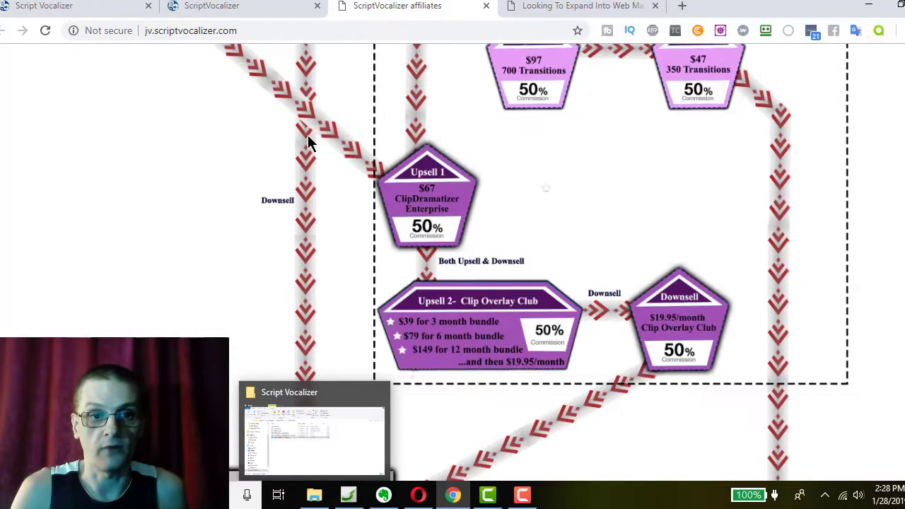
scroll(308, 142, down, 5)
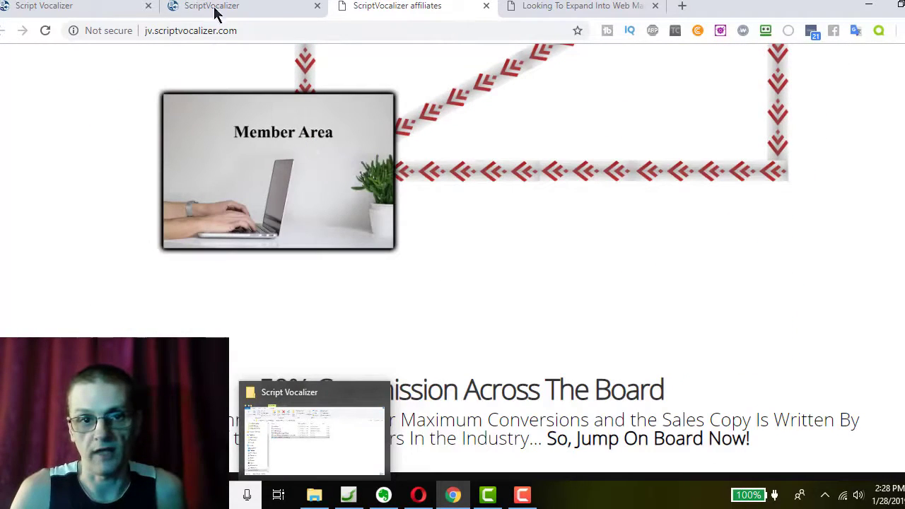
scroll(304, 190, up, 10)
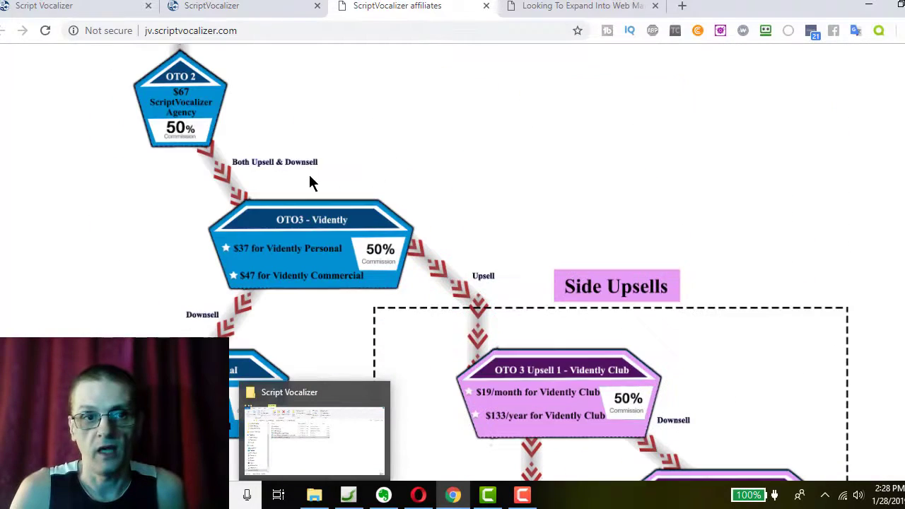
scroll(375, 242, down, 3)
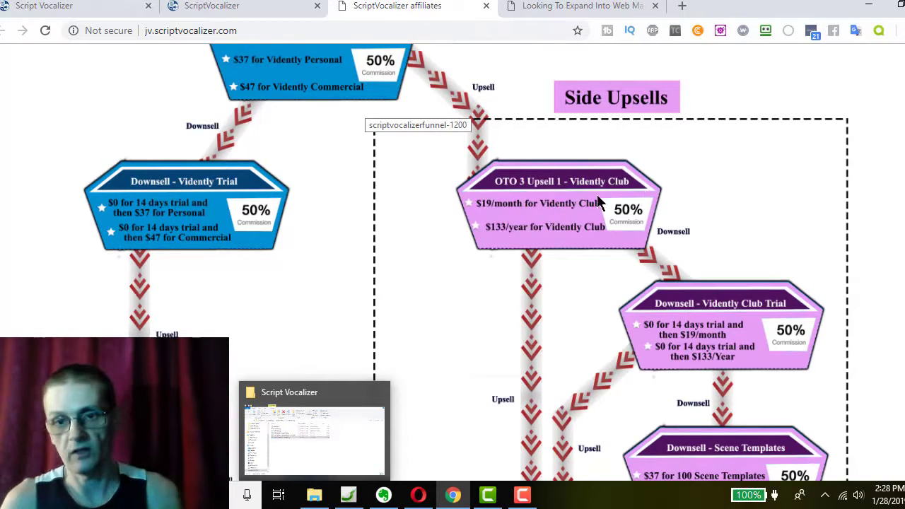
scroll(630, 195, down, 3)
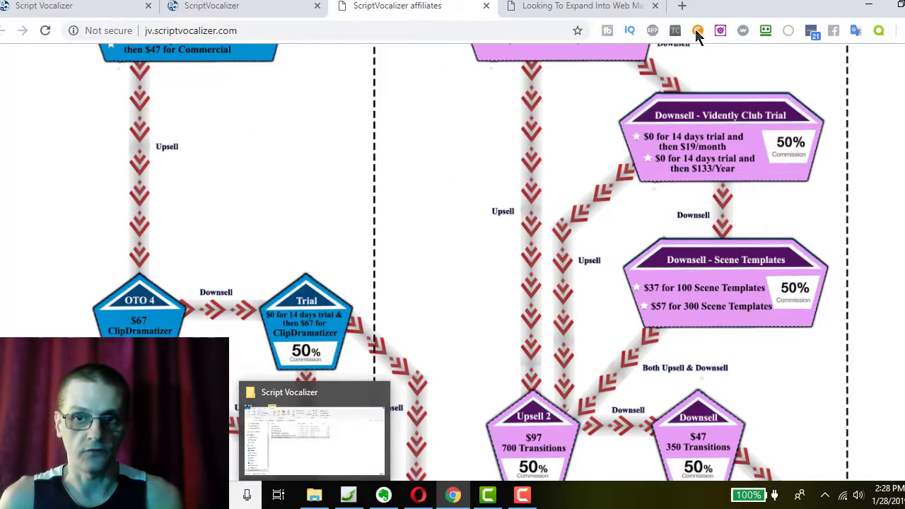
scroll(742, 249, down, 3)
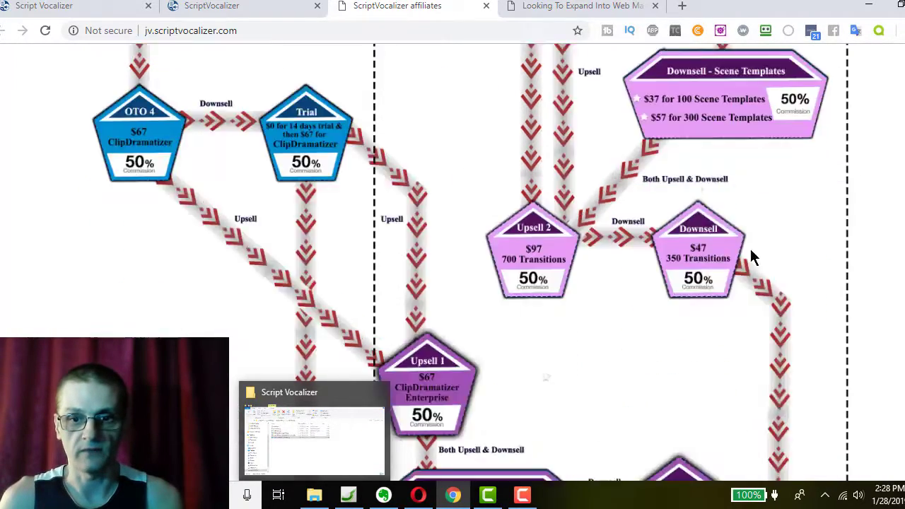
scroll(662, 258, down, 3)
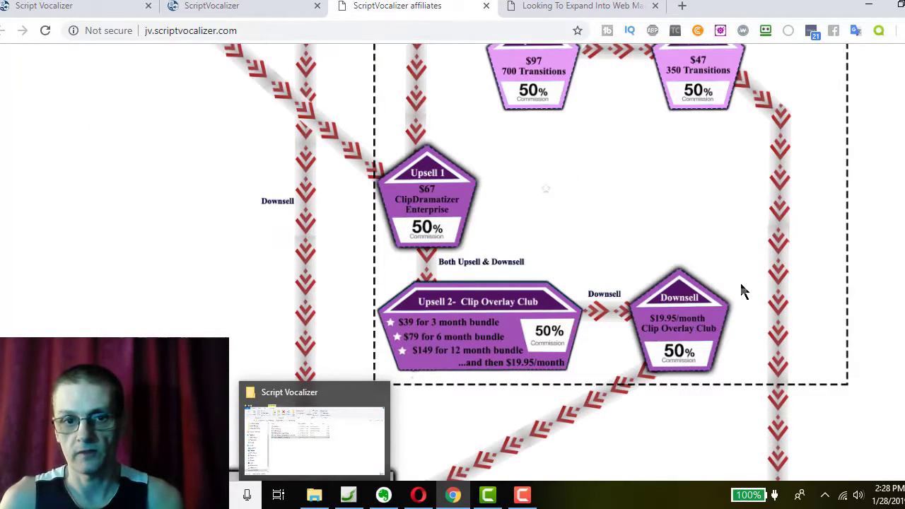
scroll(683, 301, down, 3)
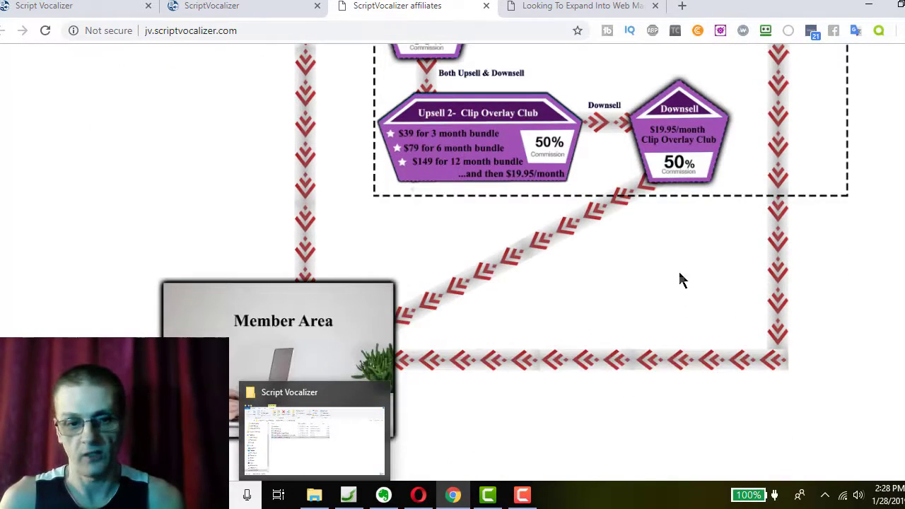
scroll(886, 229, up, 6)
scroll(889, 231, up, 7)
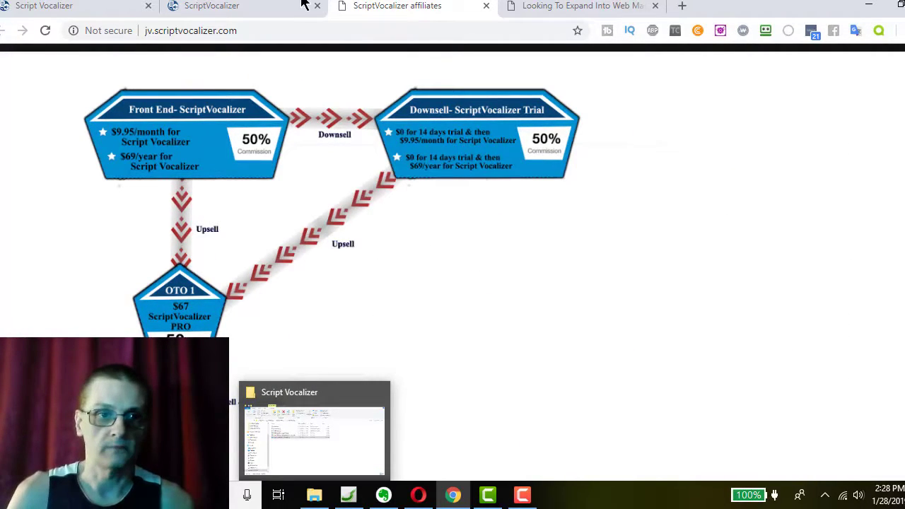
click(285, 12)
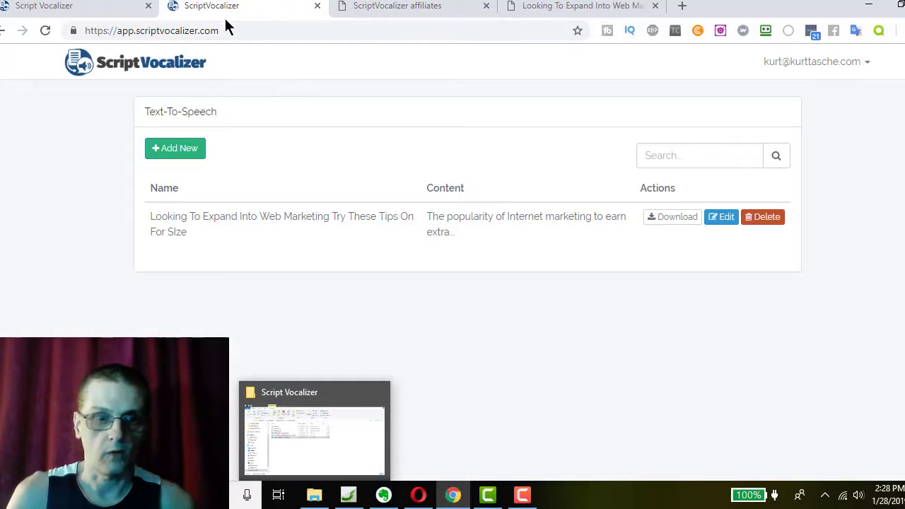